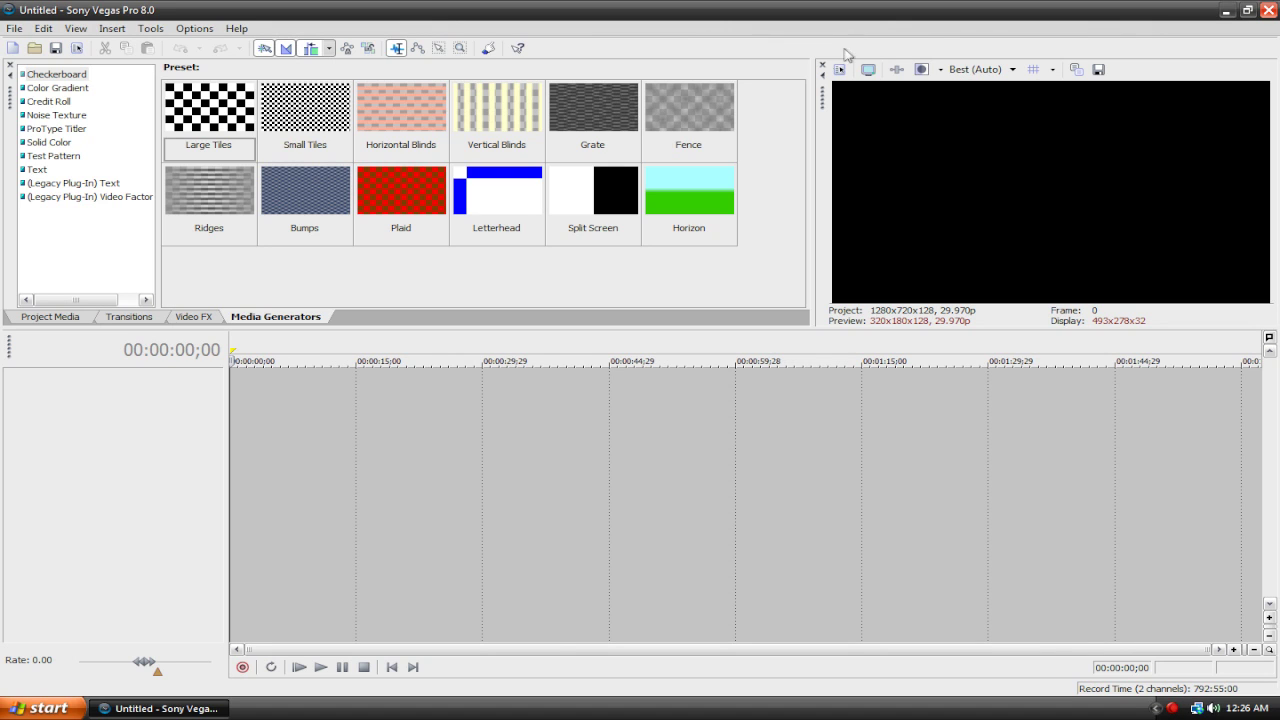
Place a Ridges generated clip at the start of video track 1 and close the generator dialog
left_click(199, 207)
left_click_drag(199, 207, 240, 420)
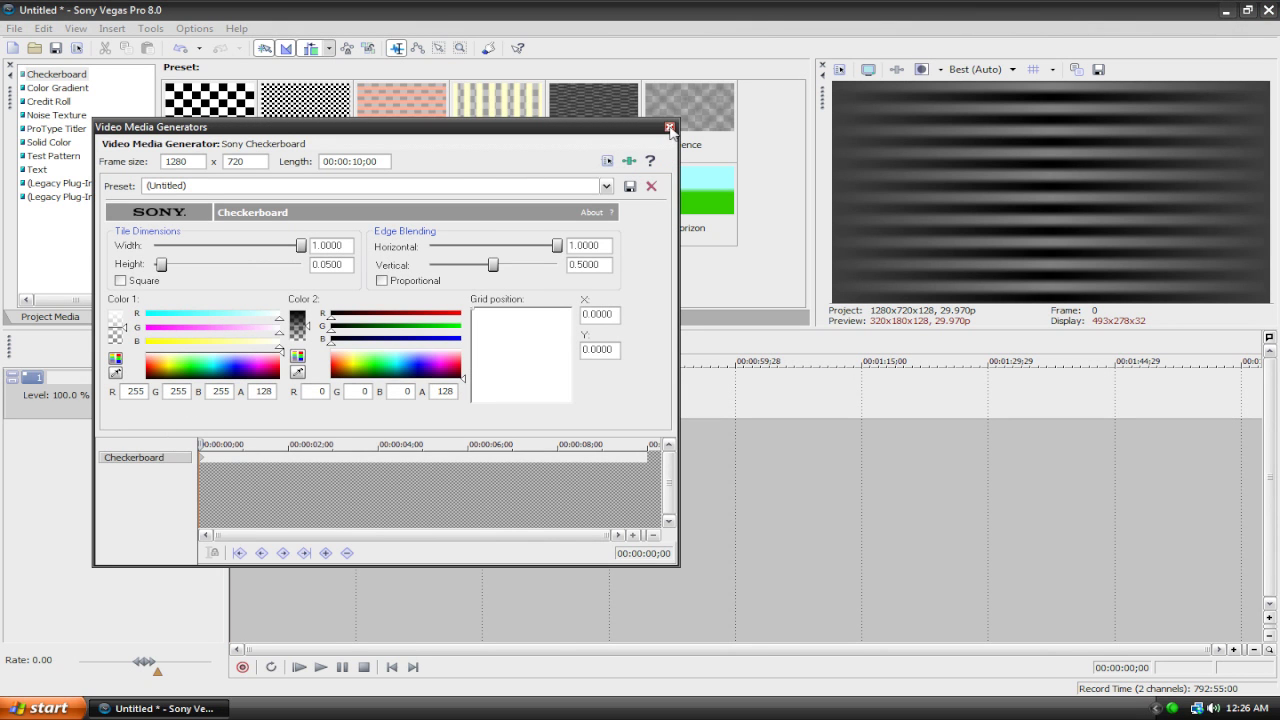
left_click(670, 128)
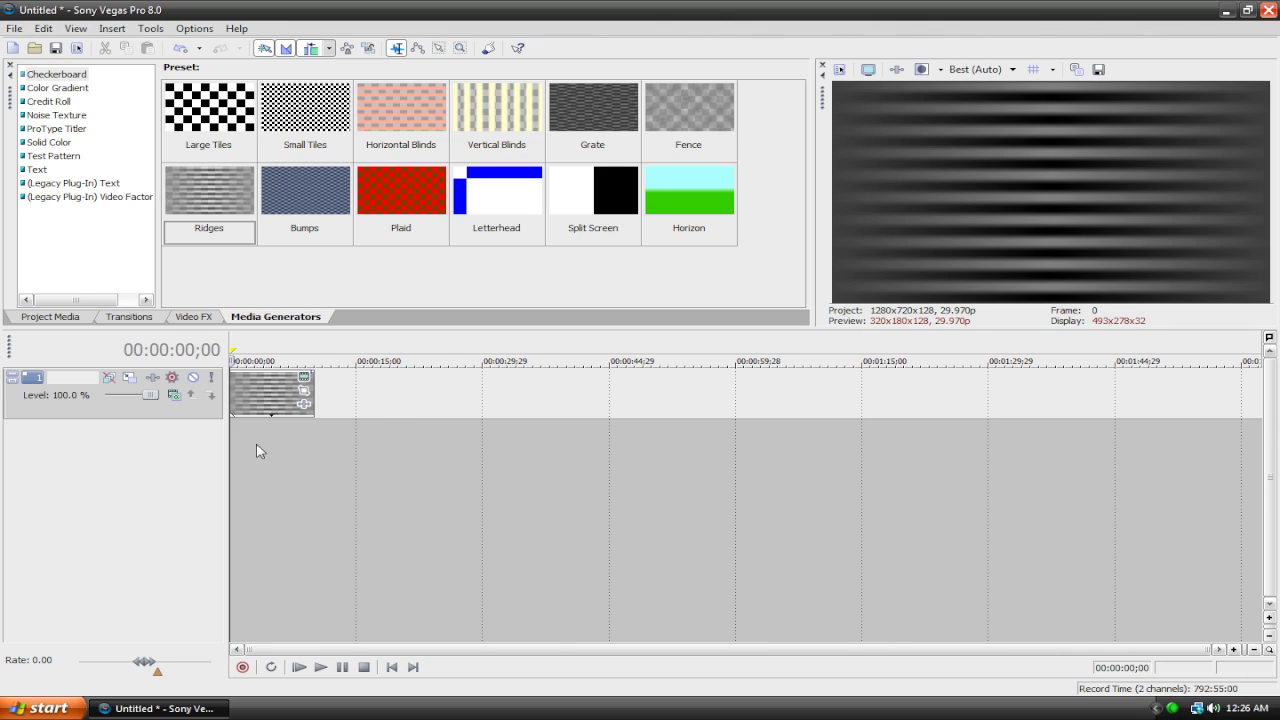
Choose Render As... from the File menu
left_click(16, 28)
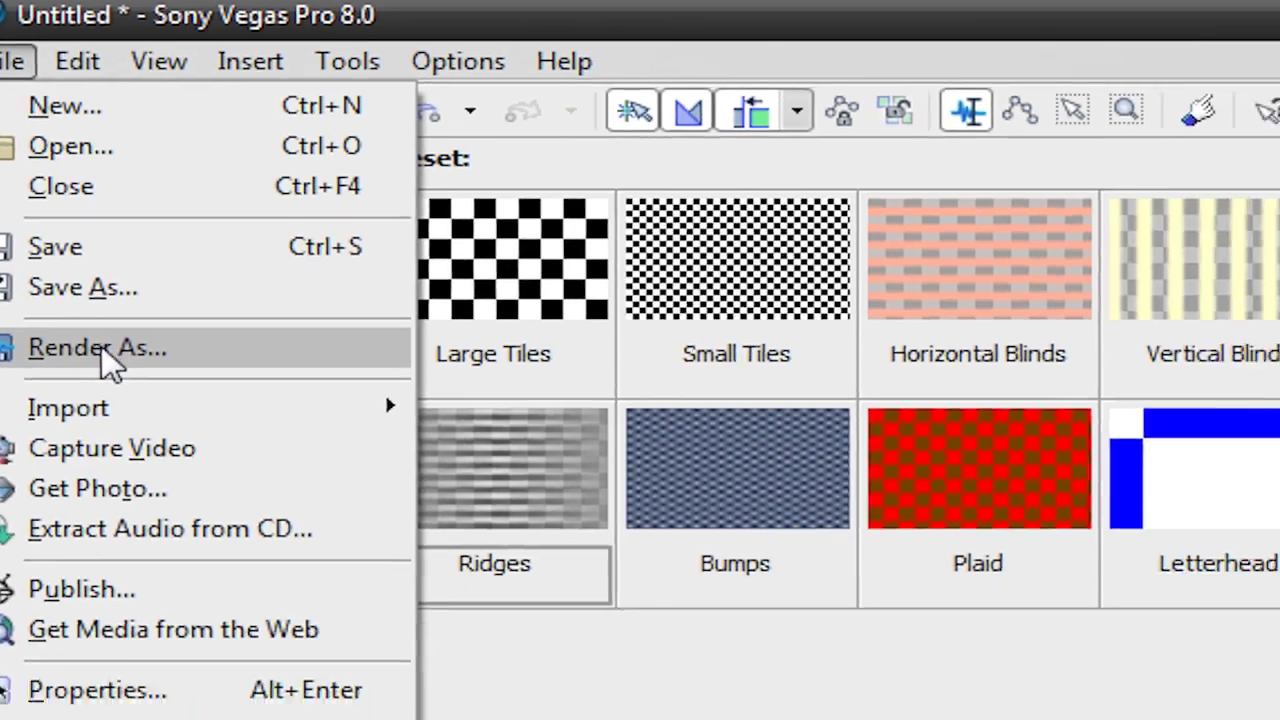
left_click(156, 385)
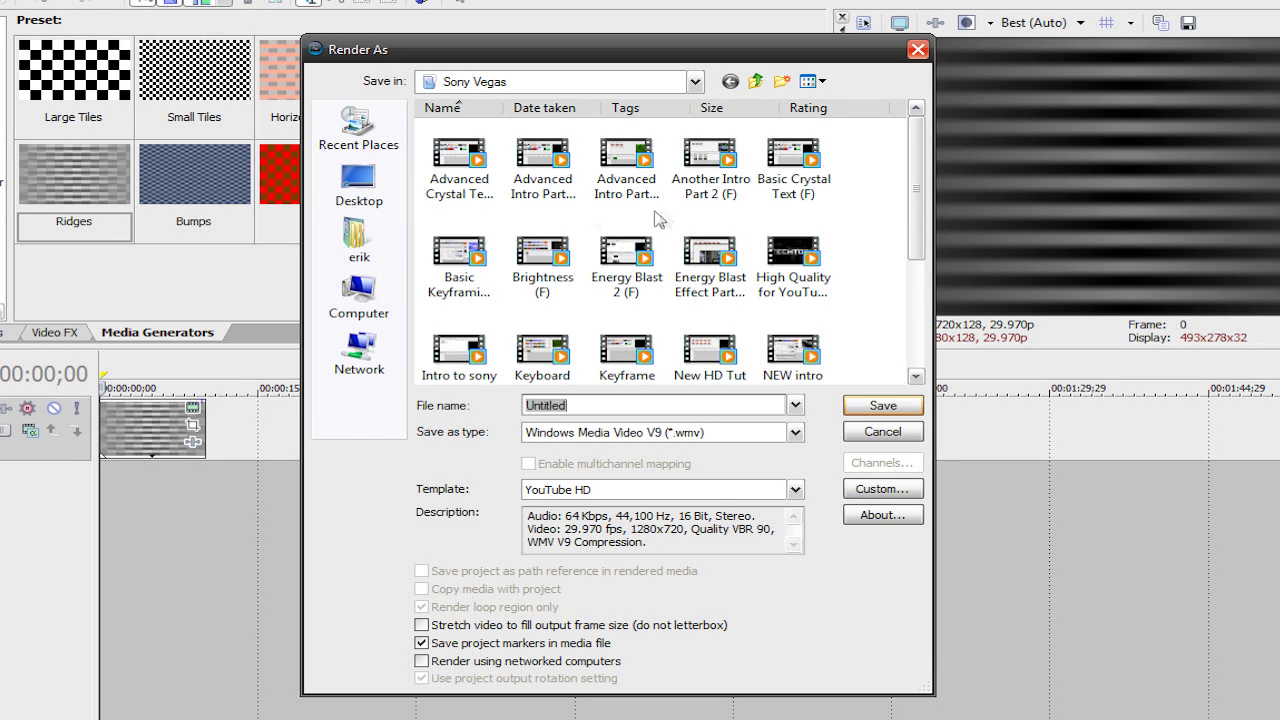
Set the render output location to the Desktop with the file name 'Rendering Test'
scroll(919, 222, "down", 1)
scroll(919, 222, "down", 1)
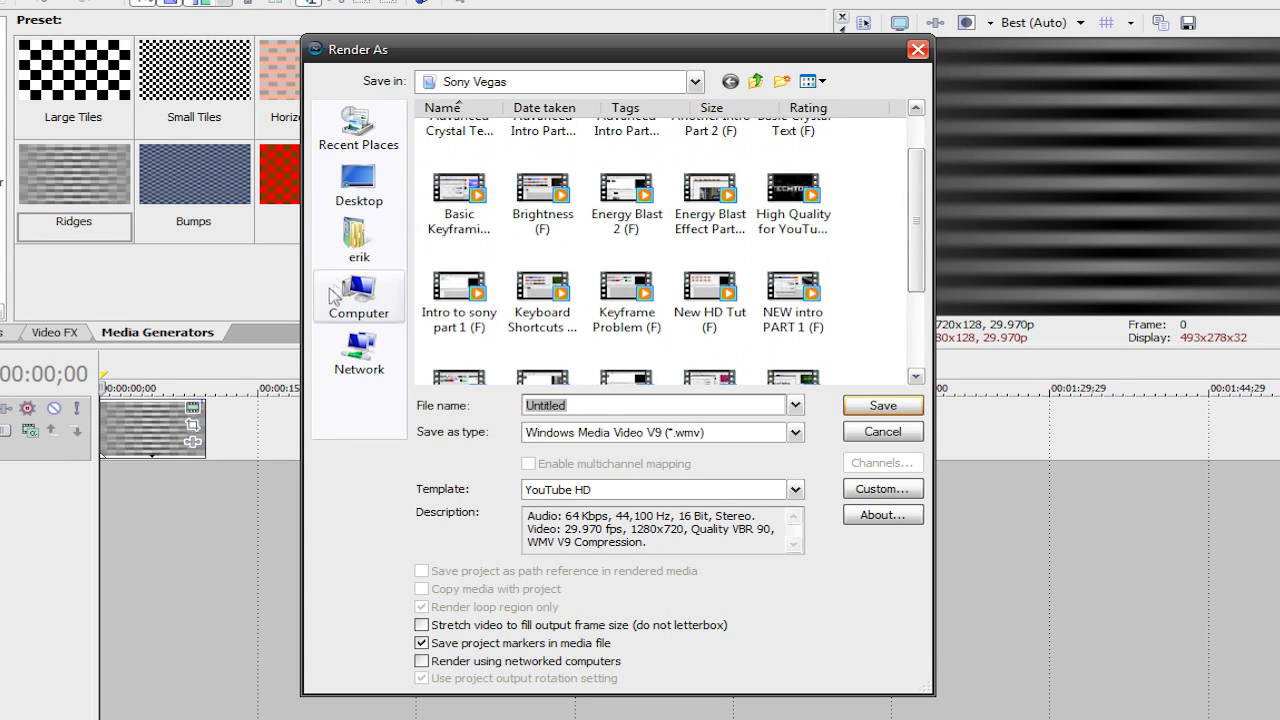
left_click(348, 190)
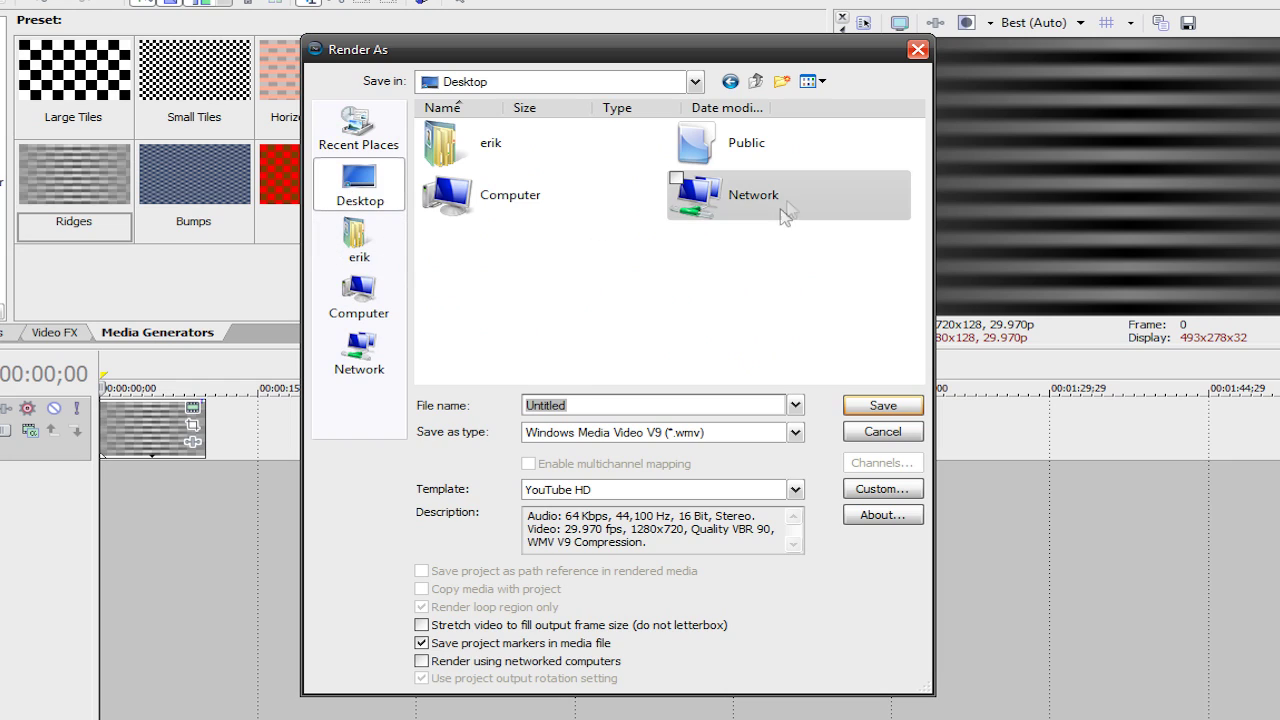
key("BackSpace")
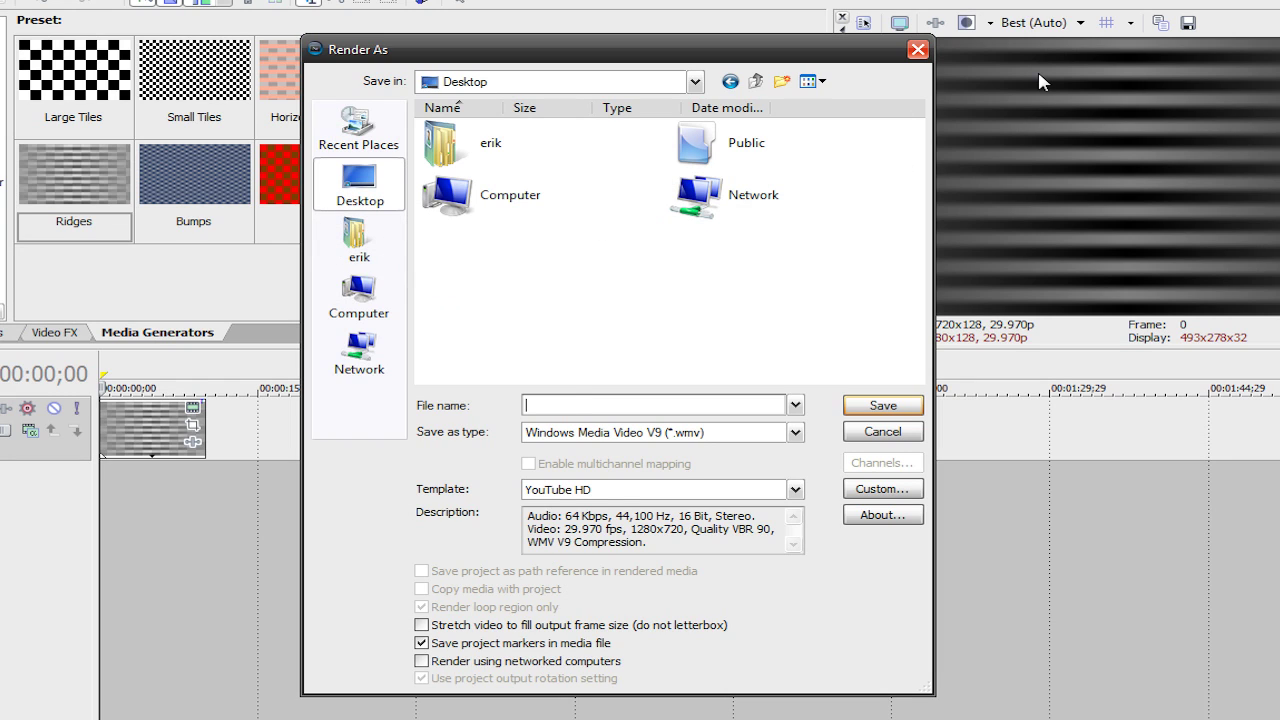
type("Rendering Test")
left_click(794, 434)
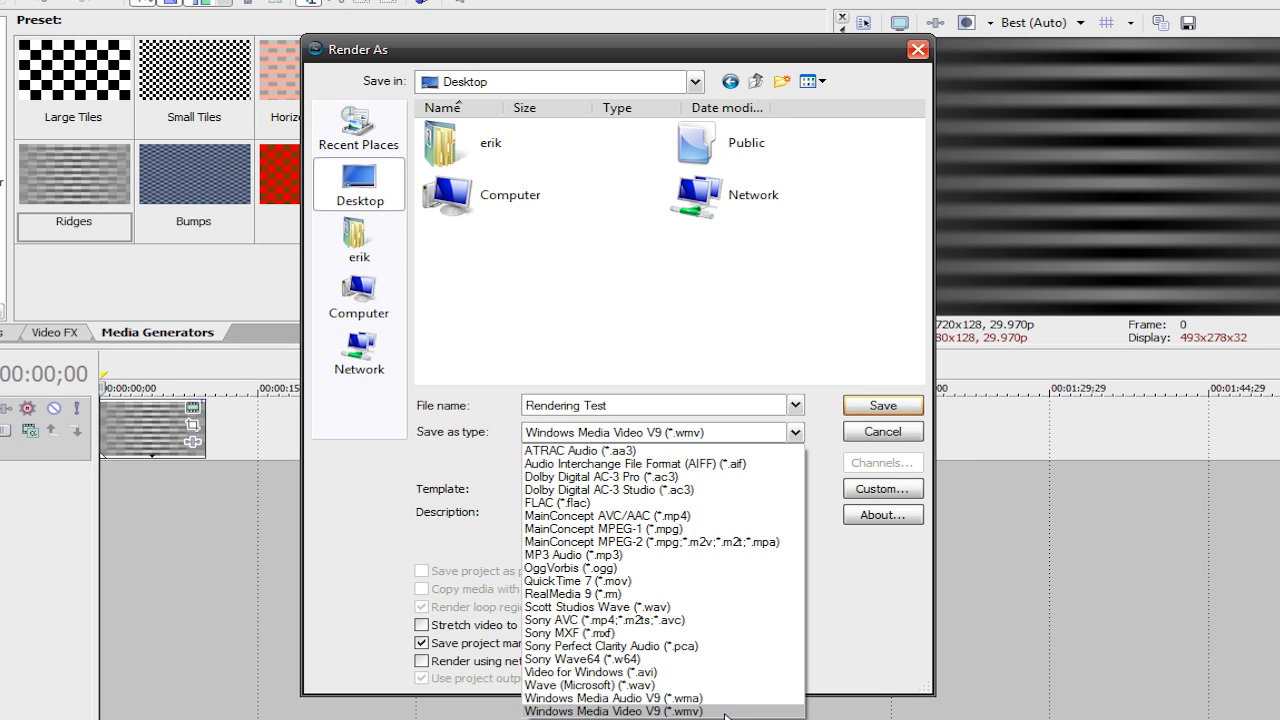
Review the available render templates in the Template list
left_click(725, 712)
left_click(794, 489)
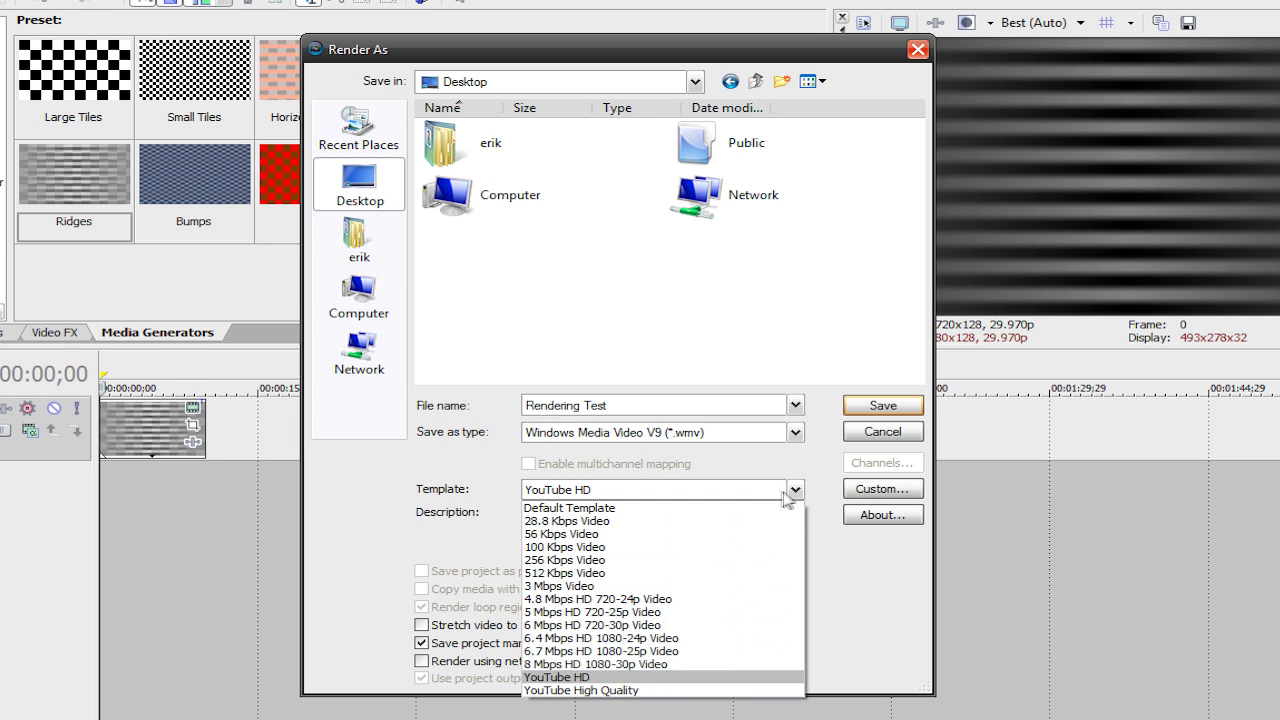
left_click(788, 492)
left_click(777, 438)
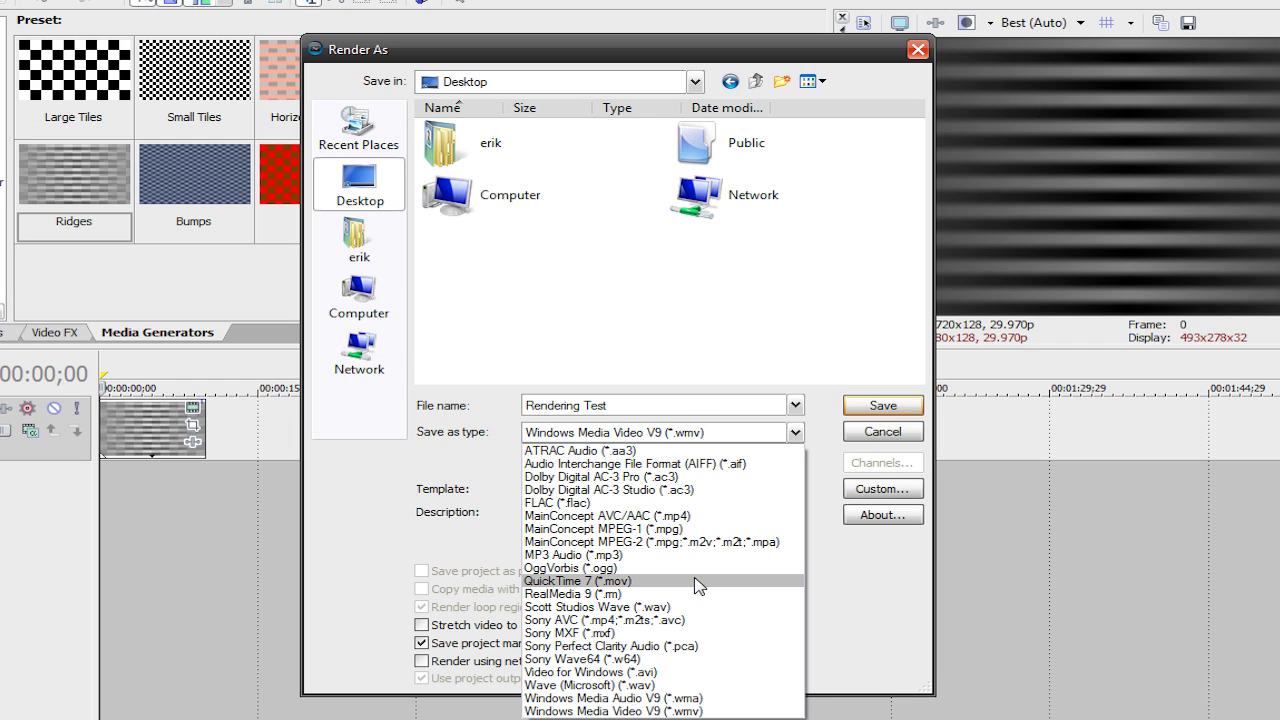
left_click(697, 581)
Try Prepare for streaming in QuickTime 7 custom settings, cancel, then choose MainConcept MPEG-1
left_click(883, 488)
left_click(620, 608)
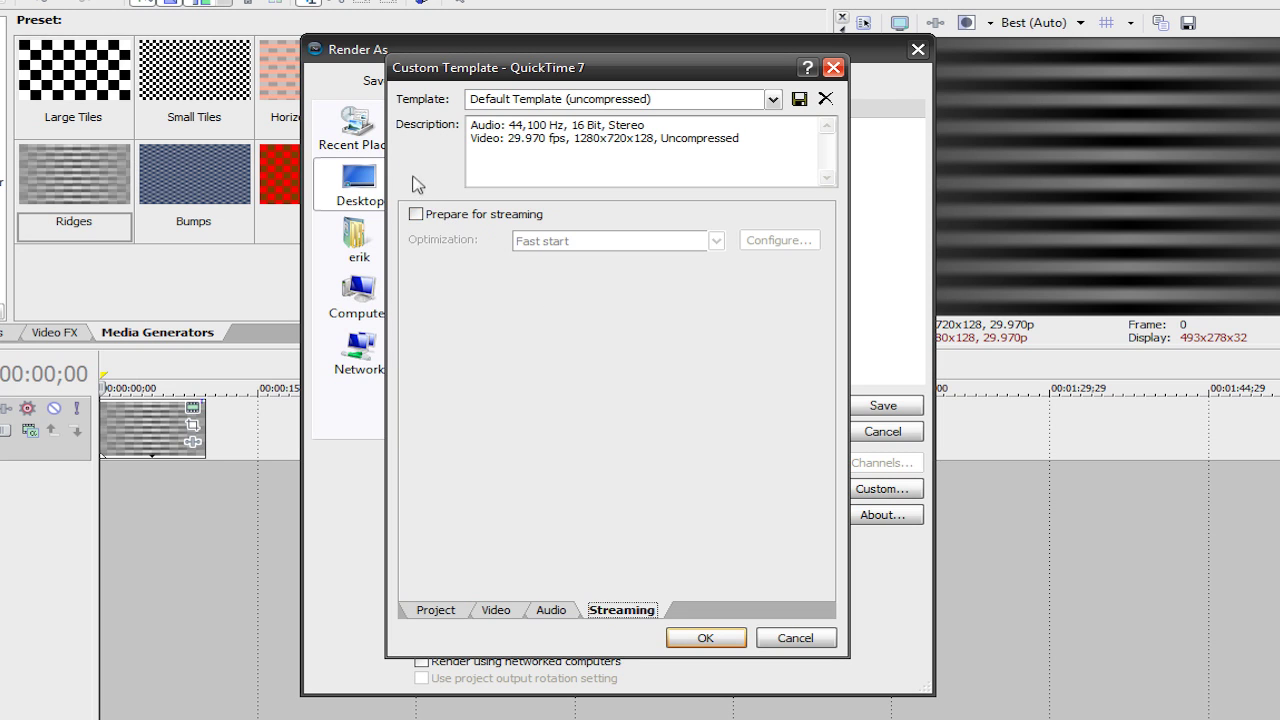
left_click(428, 213)
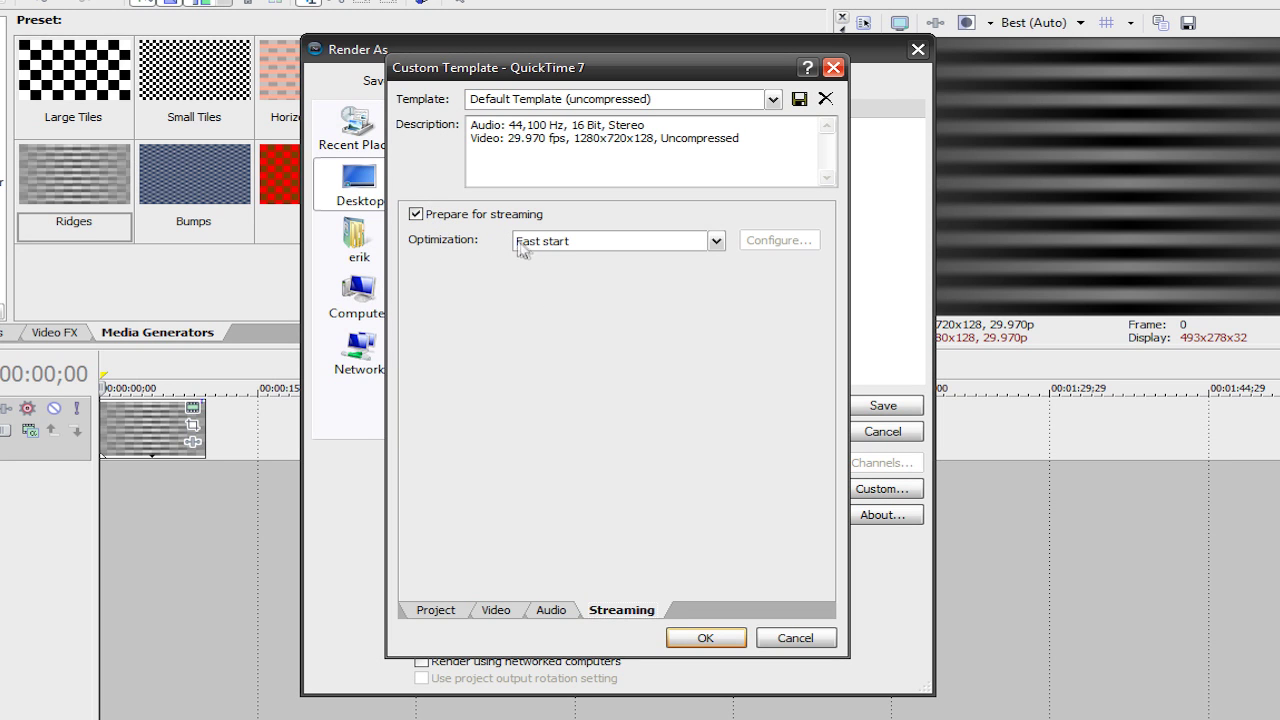
left_click(794, 636)
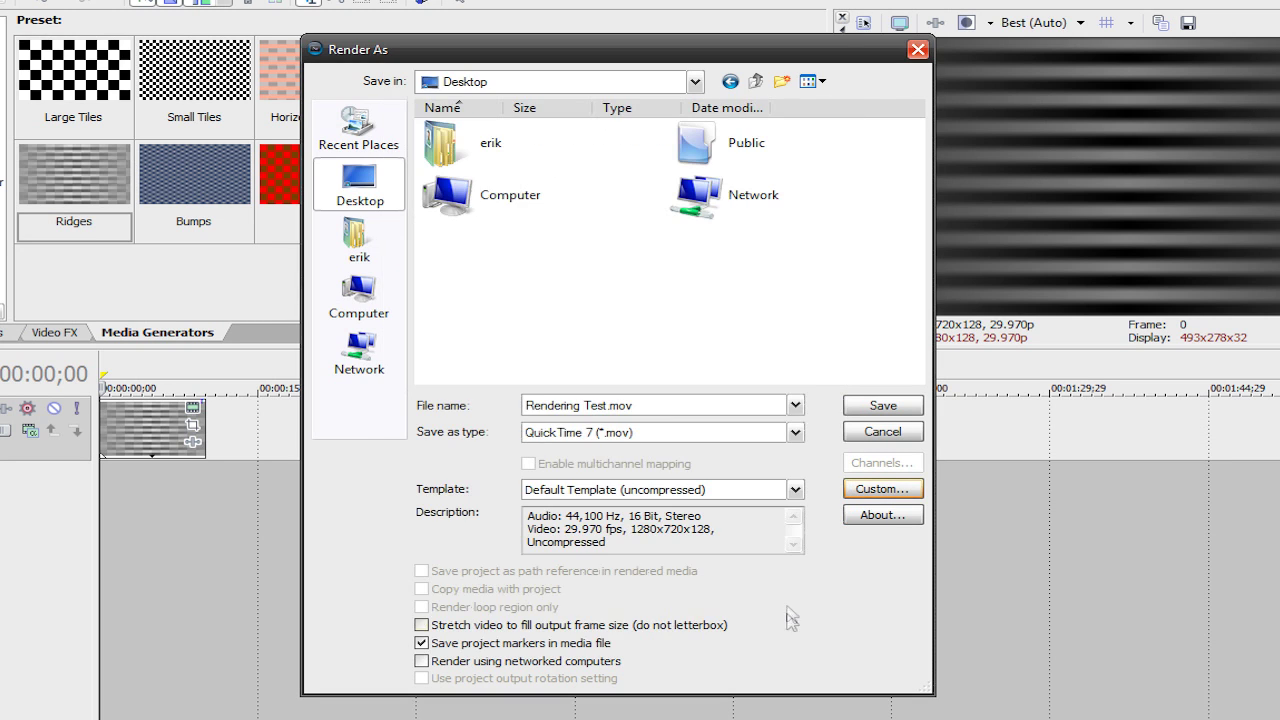
left_click(792, 432)
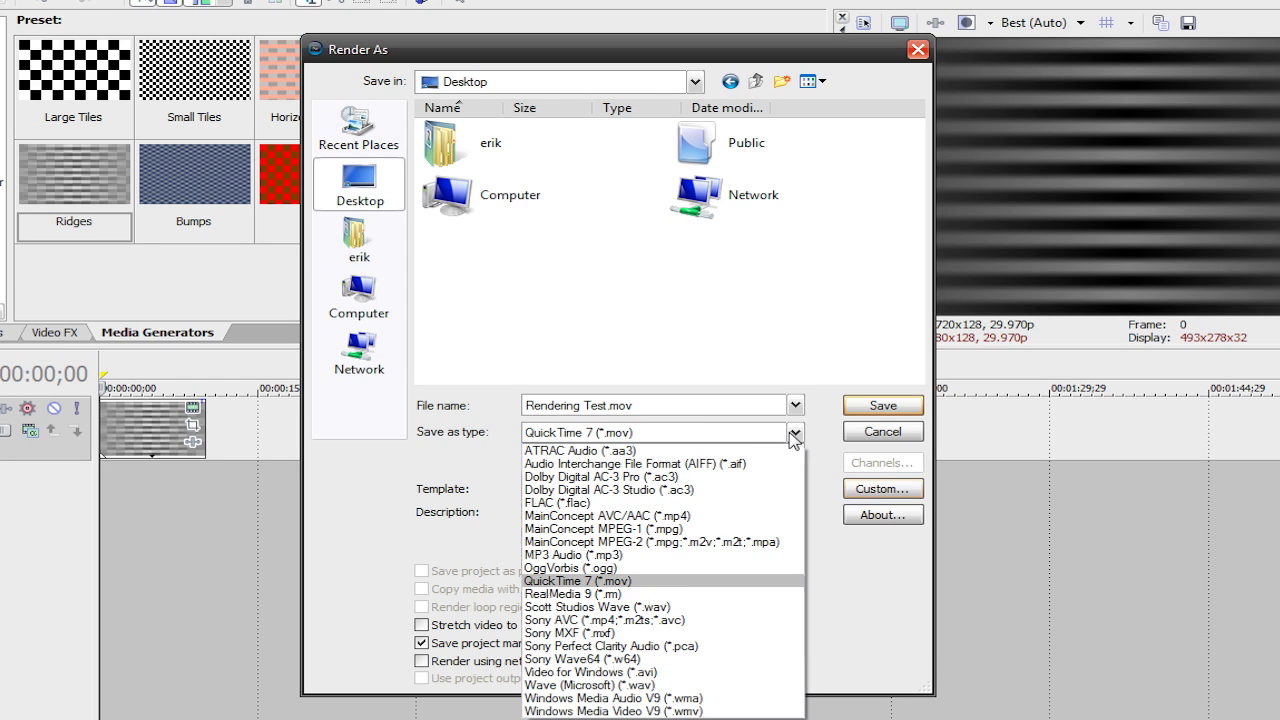
left_click(797, 529)
Raise the MPEG-1 template's video quality to 31, keeping MPEG-1 as the output type
left_click(852, 489)
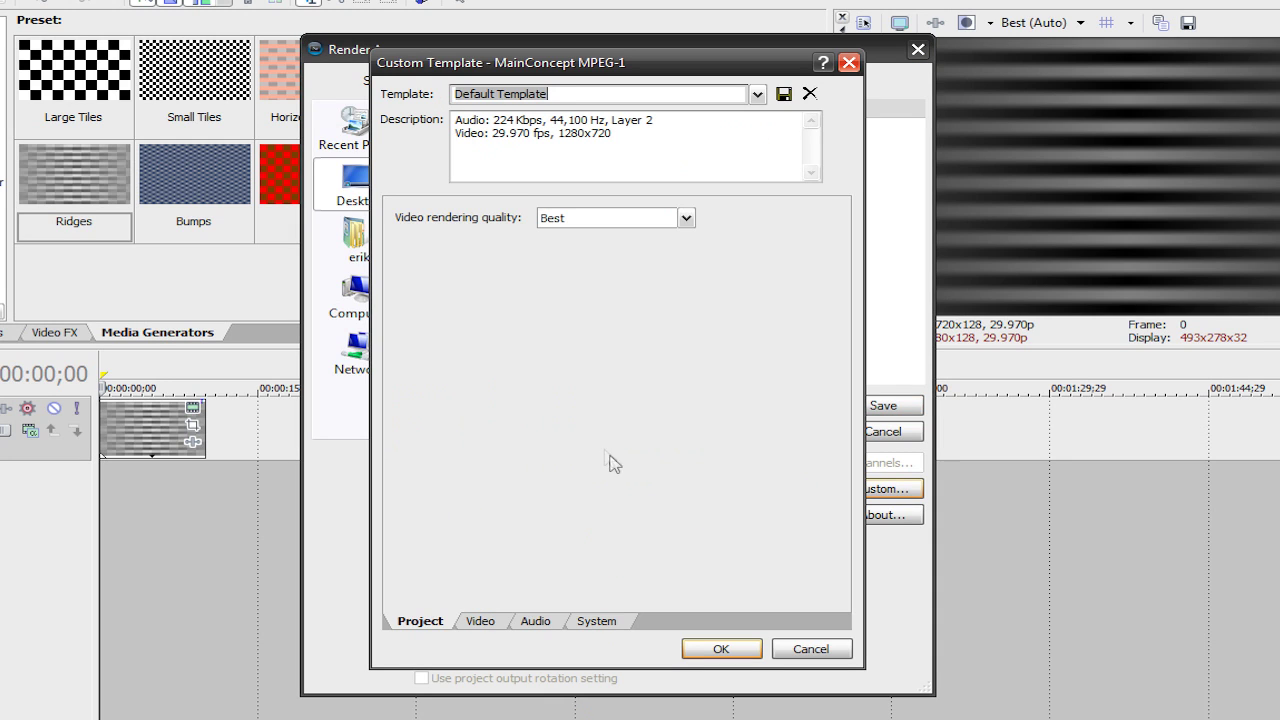
left_click(482, 620)
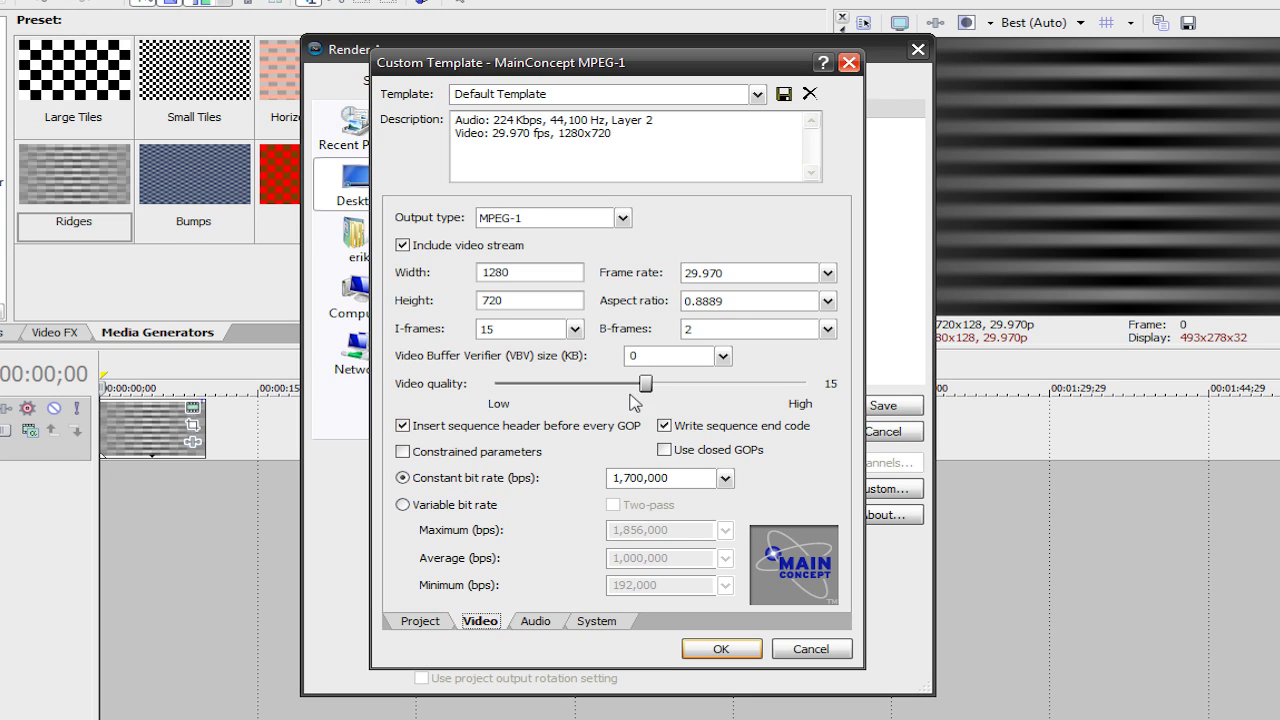
left_click_drag(645, 384, 860, 386)
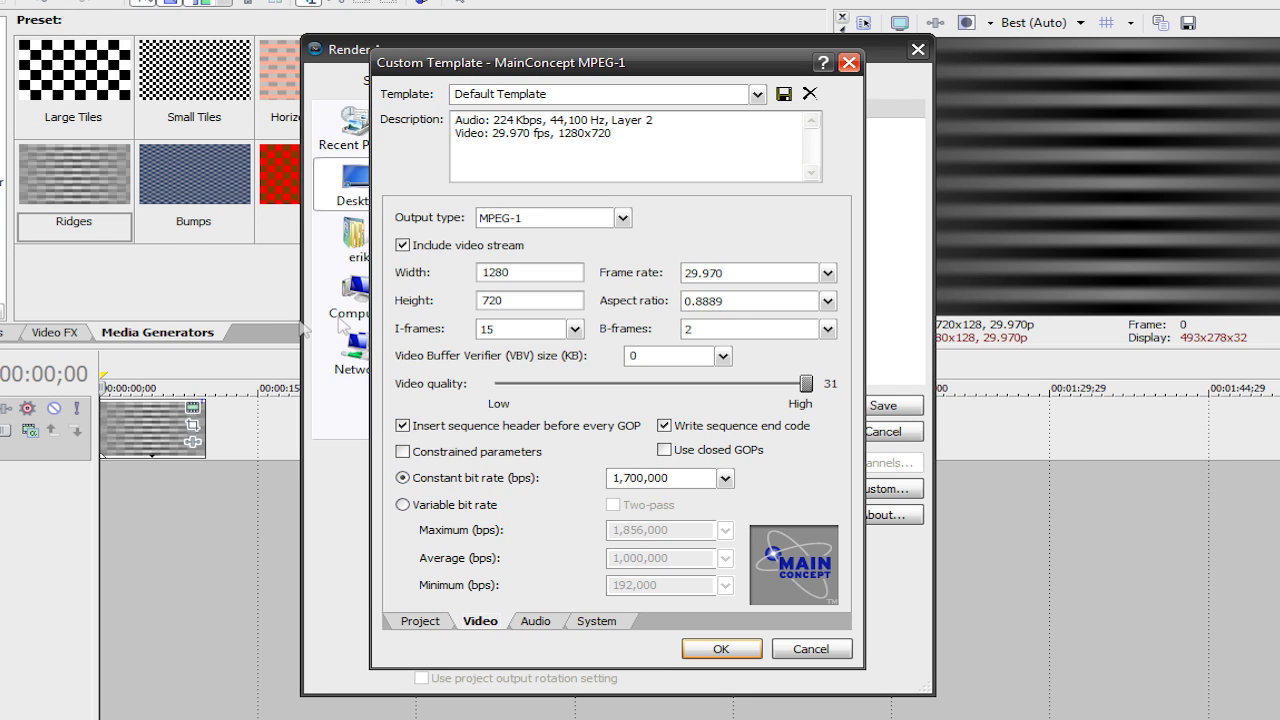
left_click(622, 218)
left_click(624, 224)
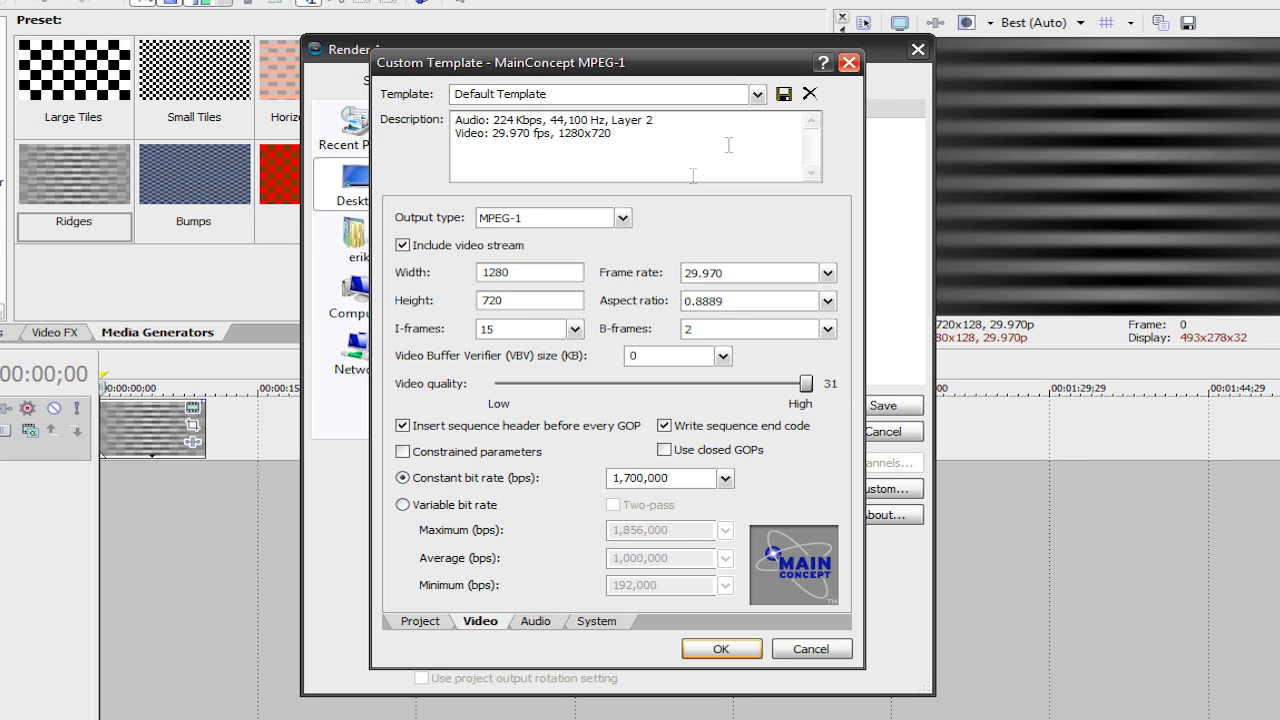
left_click(848, 62)
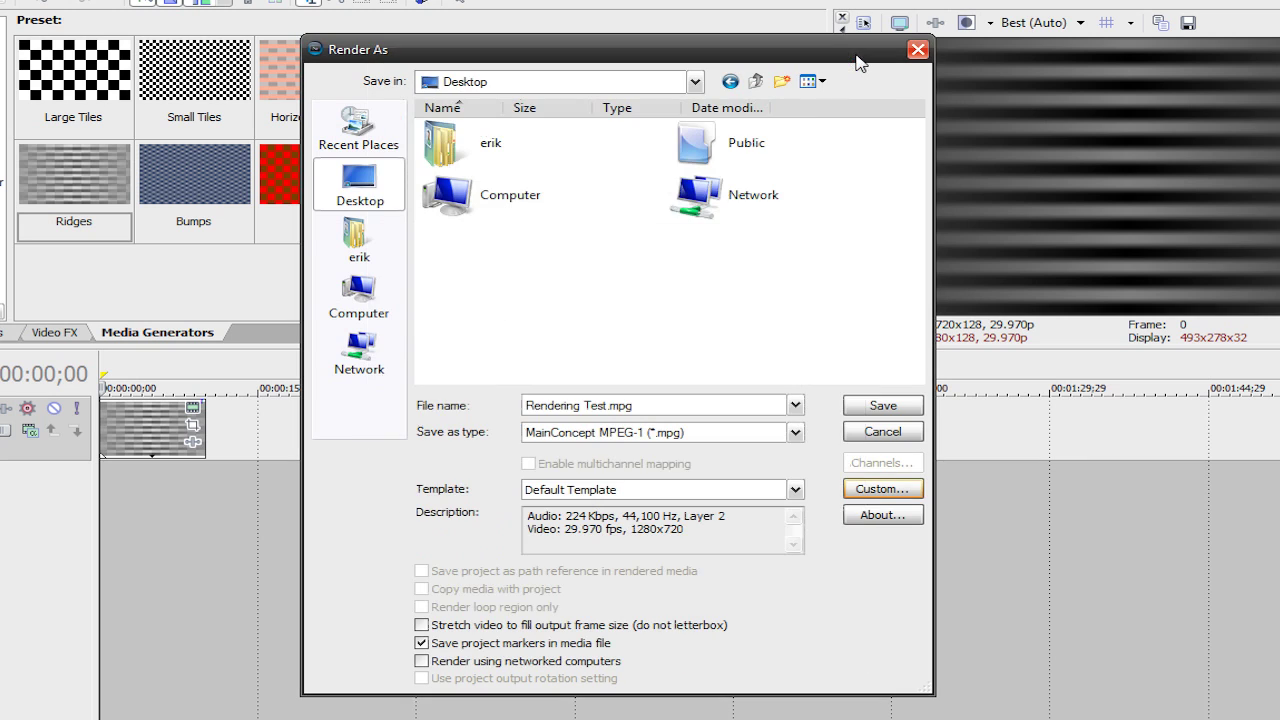
left_click(797, 435)
left_click(792, 437)
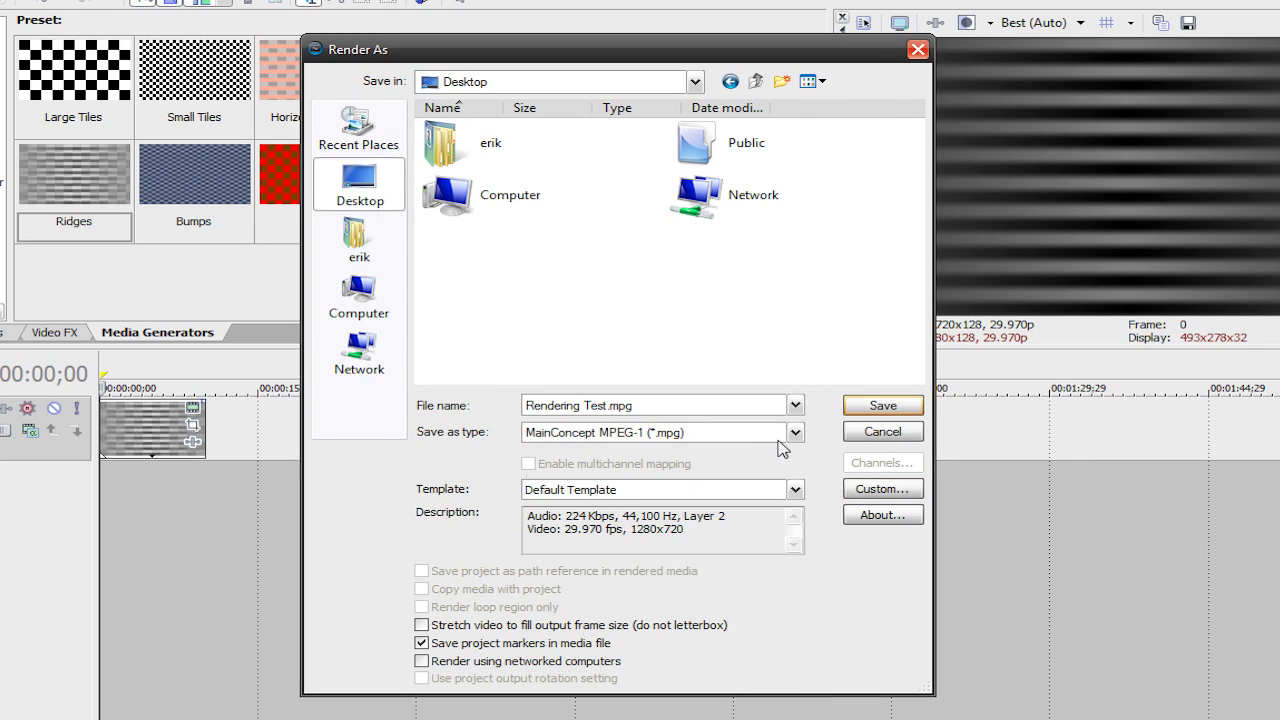
left_click(794, 433)
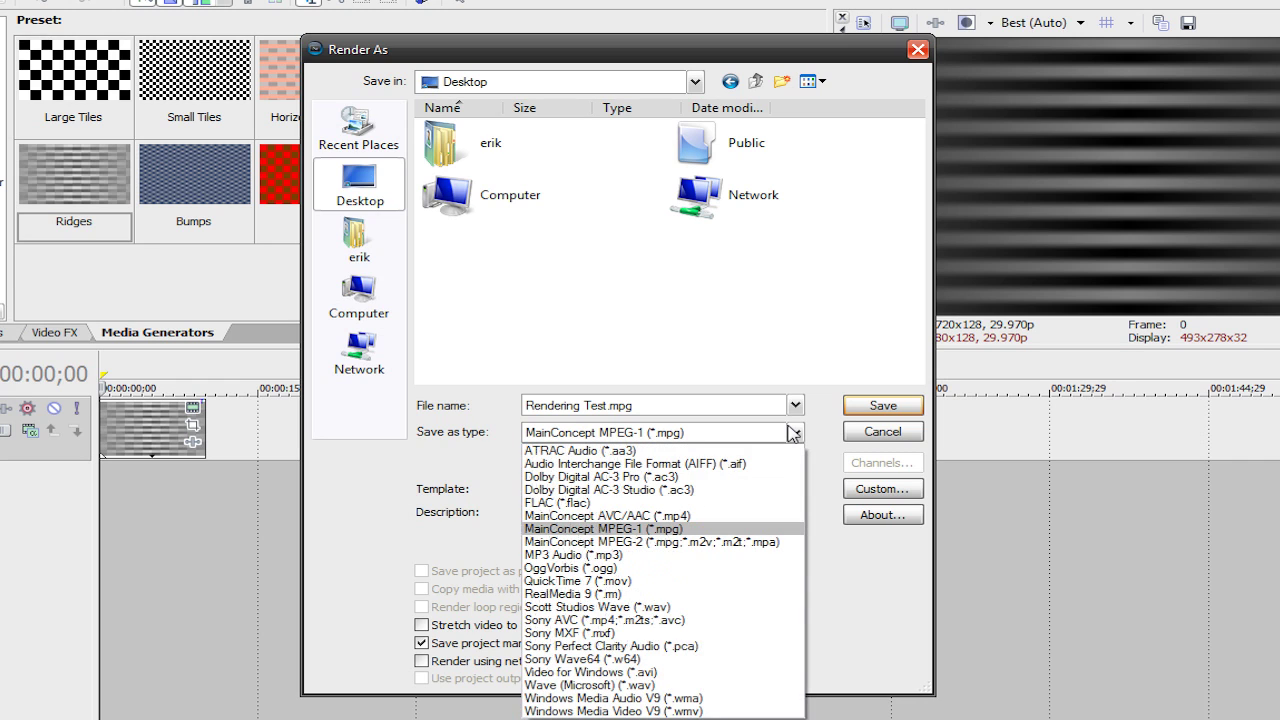
Switch to MainConcept AVC/AAC (.mp4) and review its Video and Project template settings unchanged
left_click(742, 517)
left_click(856, 490)
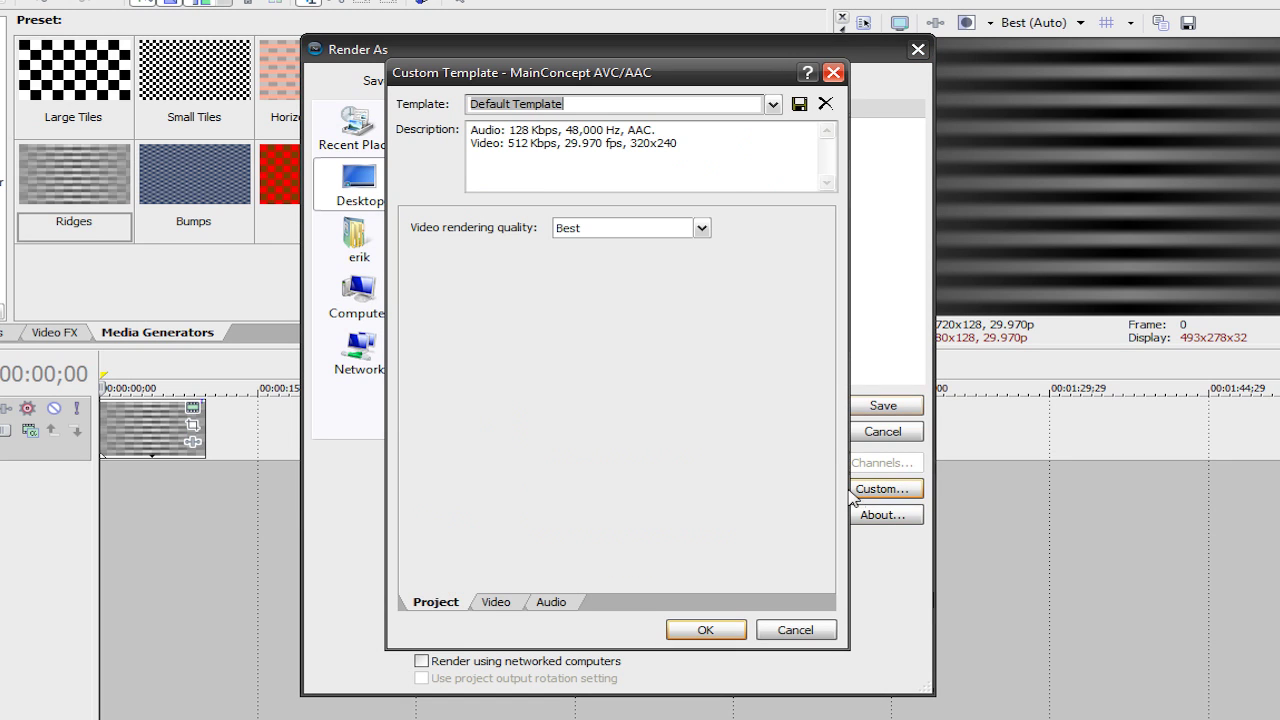
left_click(500, 602)
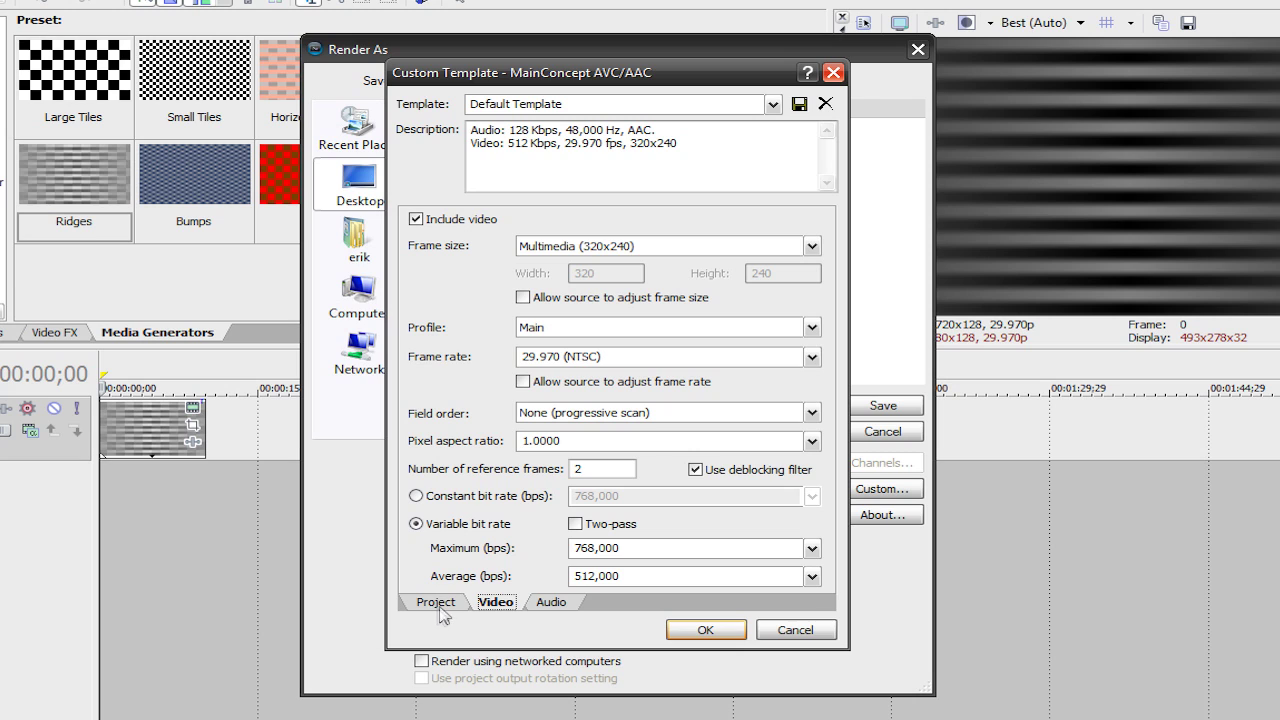
left_click(436, 604)
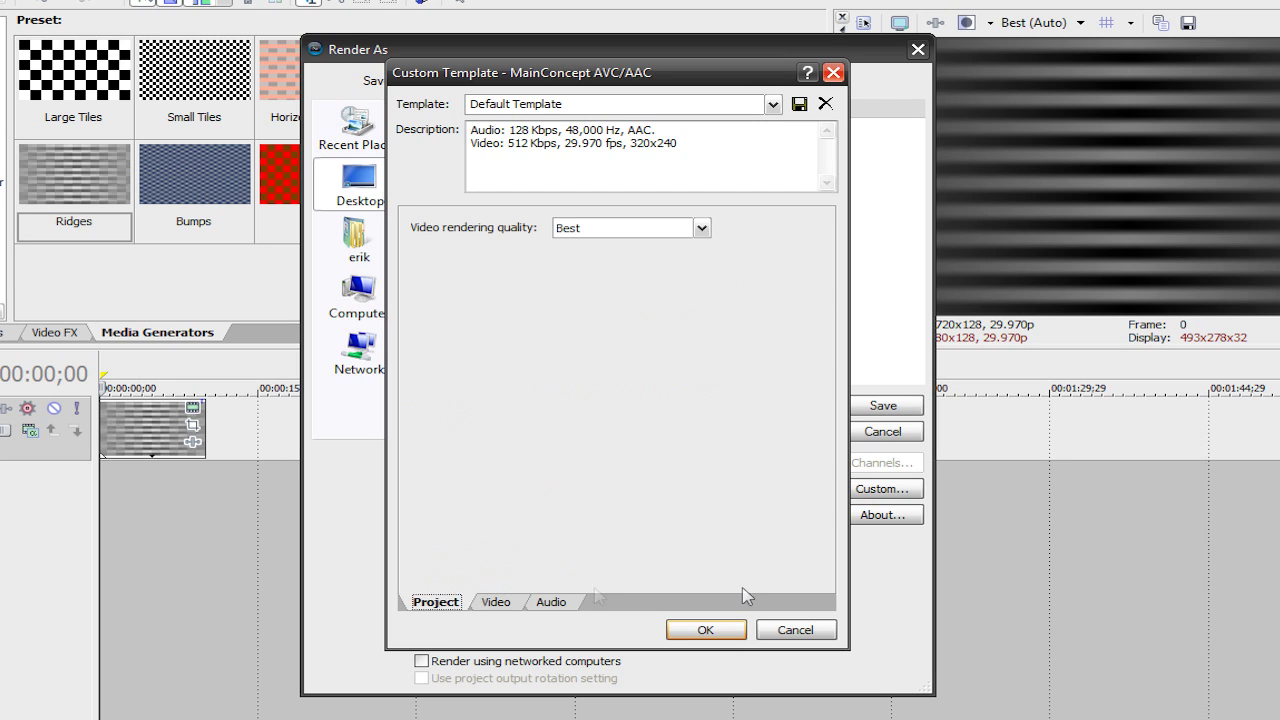
left_click(790, 632)
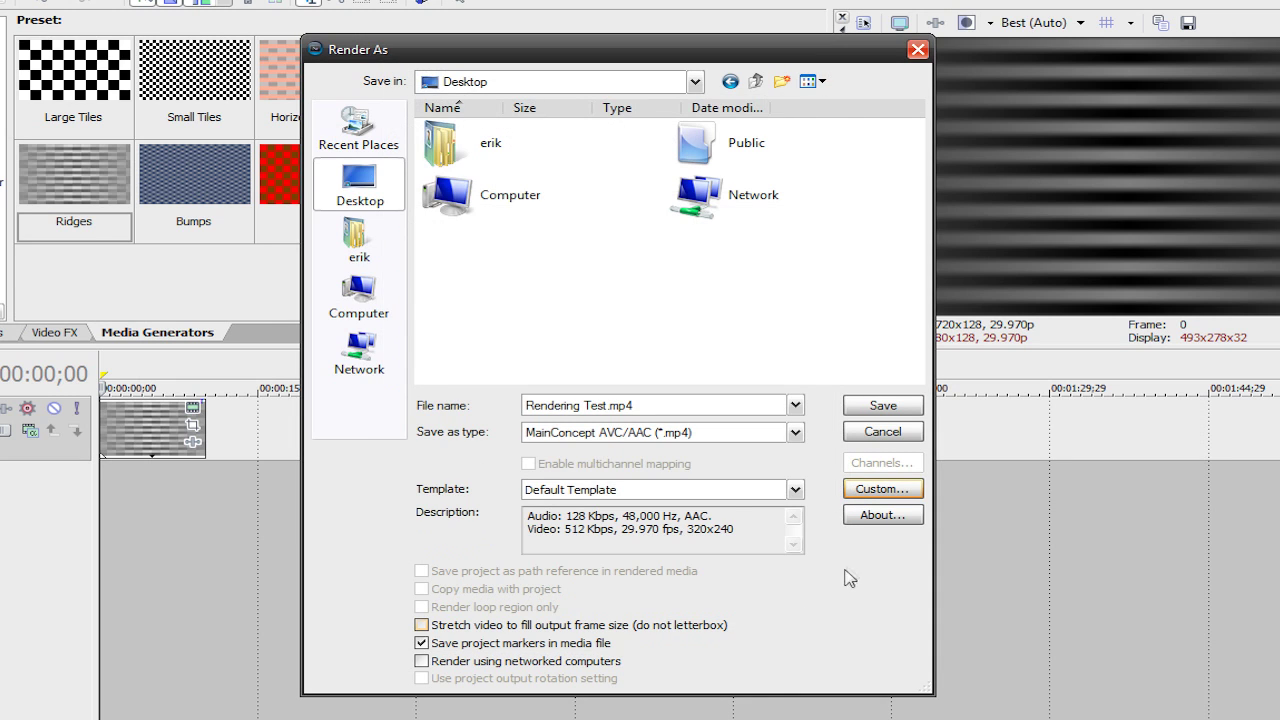
Keep the MP4 format and choose the Apple iPod 640x480 Video template for customizing
left_click(798, 433)
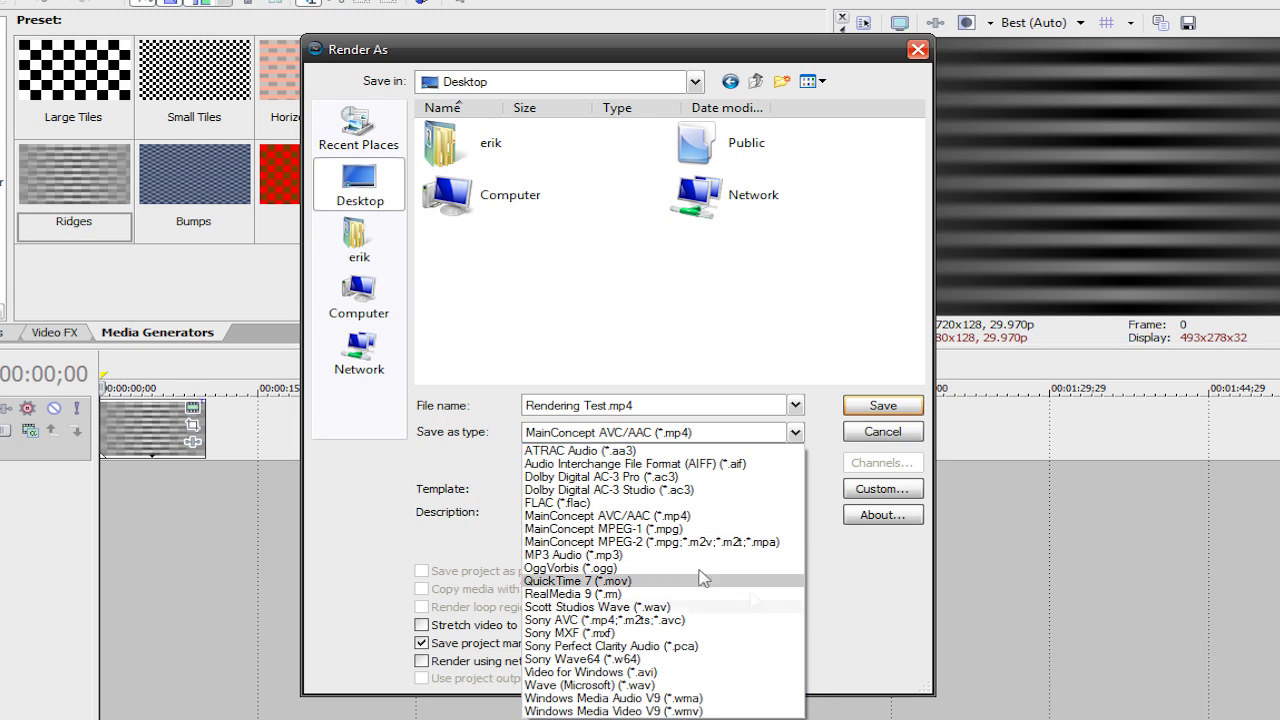
left_click(873, 616)
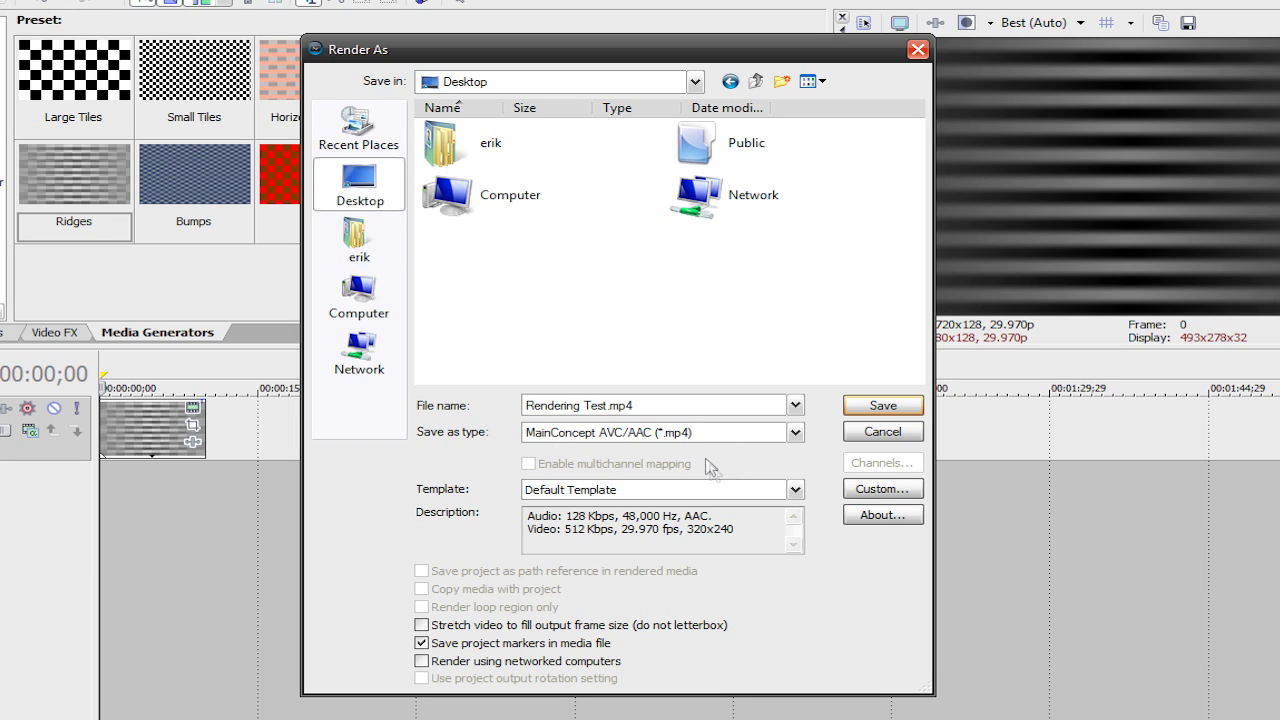
left_click(795, 489)
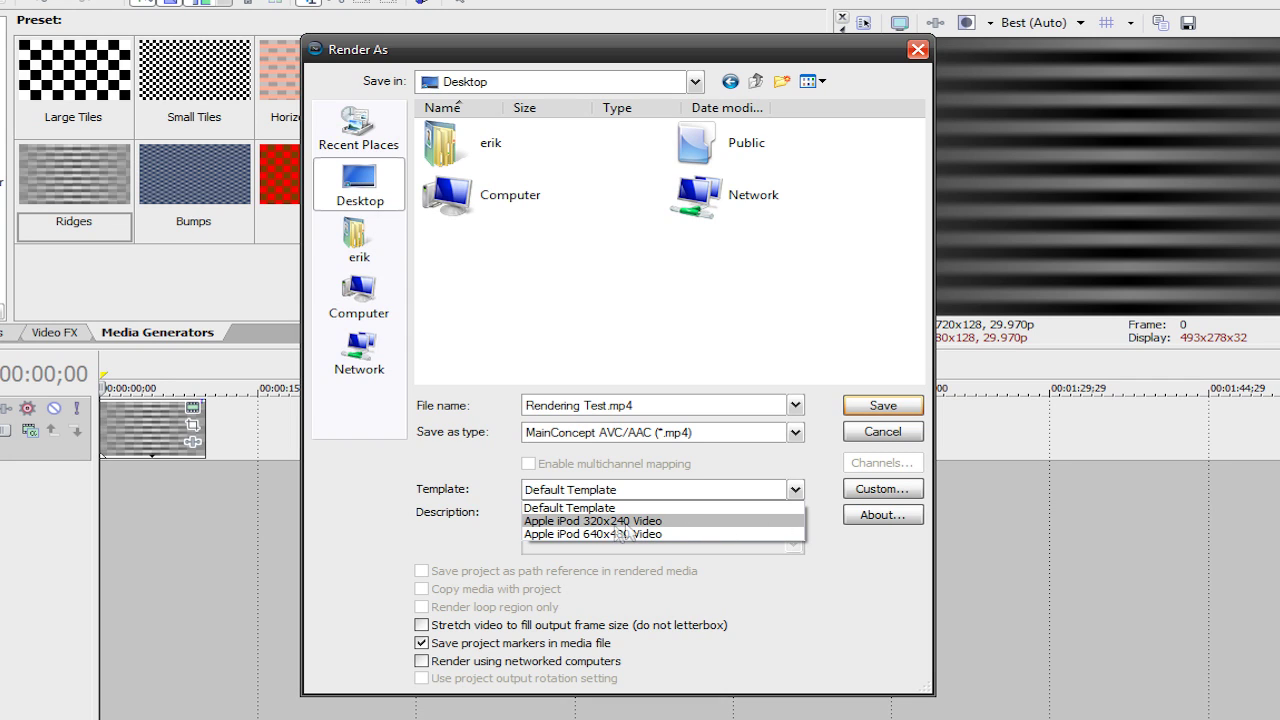
left_click(727, 535)
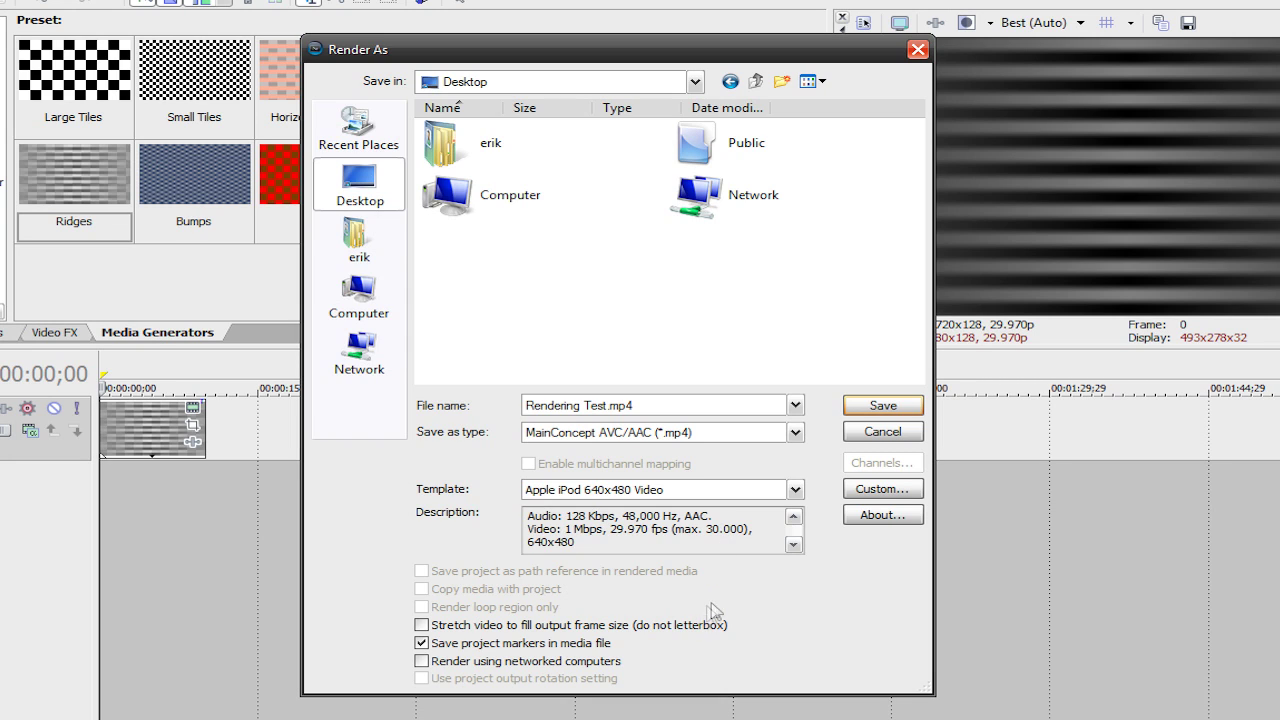
left_click(893, 489)
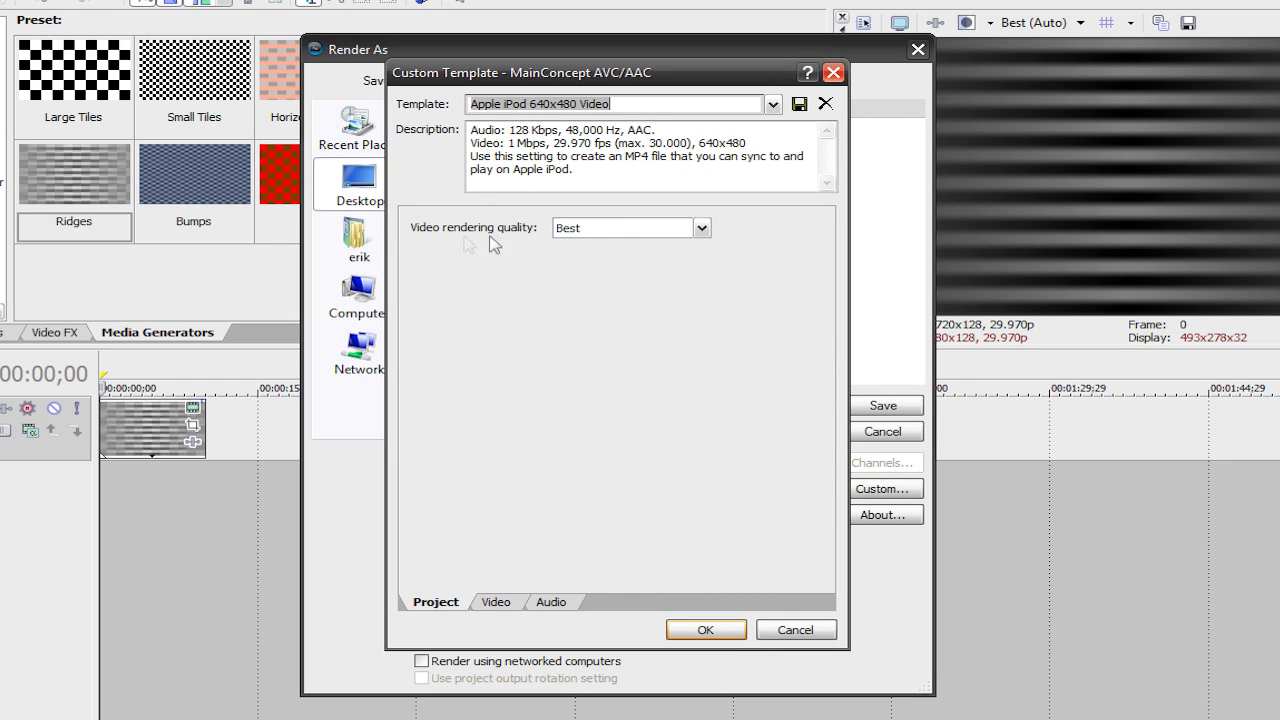
Keep 640x480 frame size and Baseline profile, and set the frame rate to 12.500 (Half PAL)
left_click(496, 602)
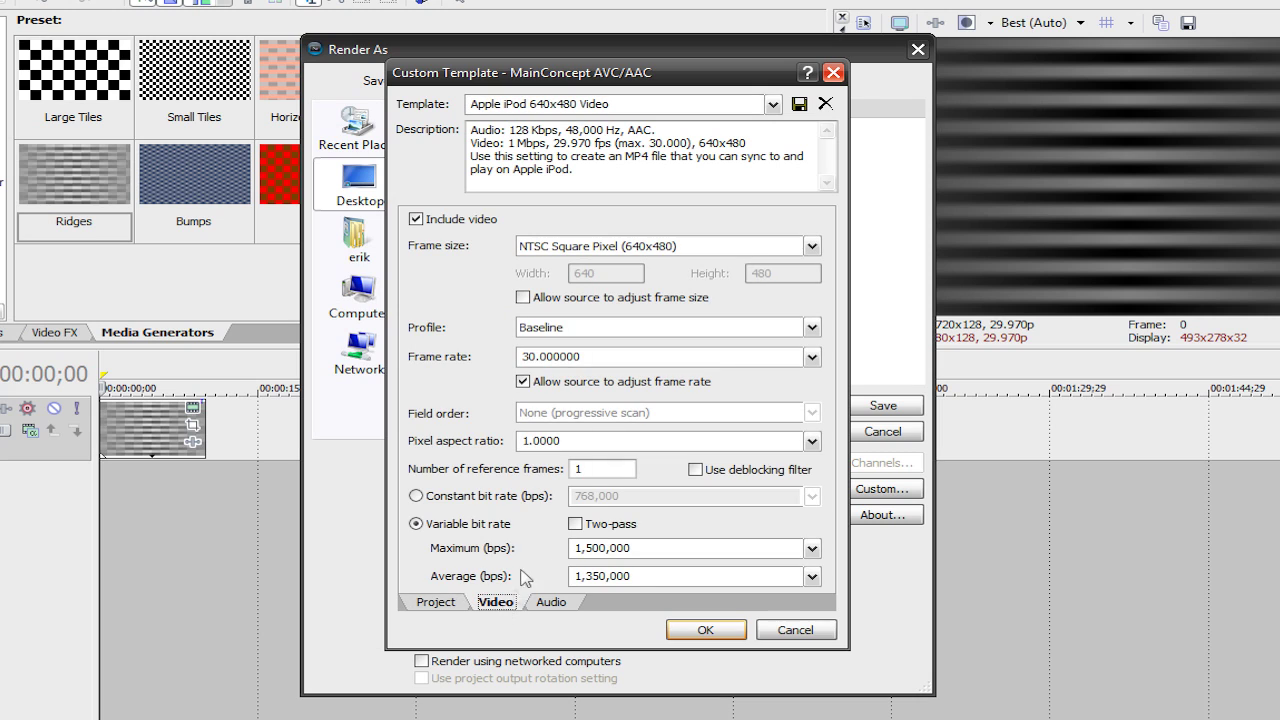
left_click(714, 247)
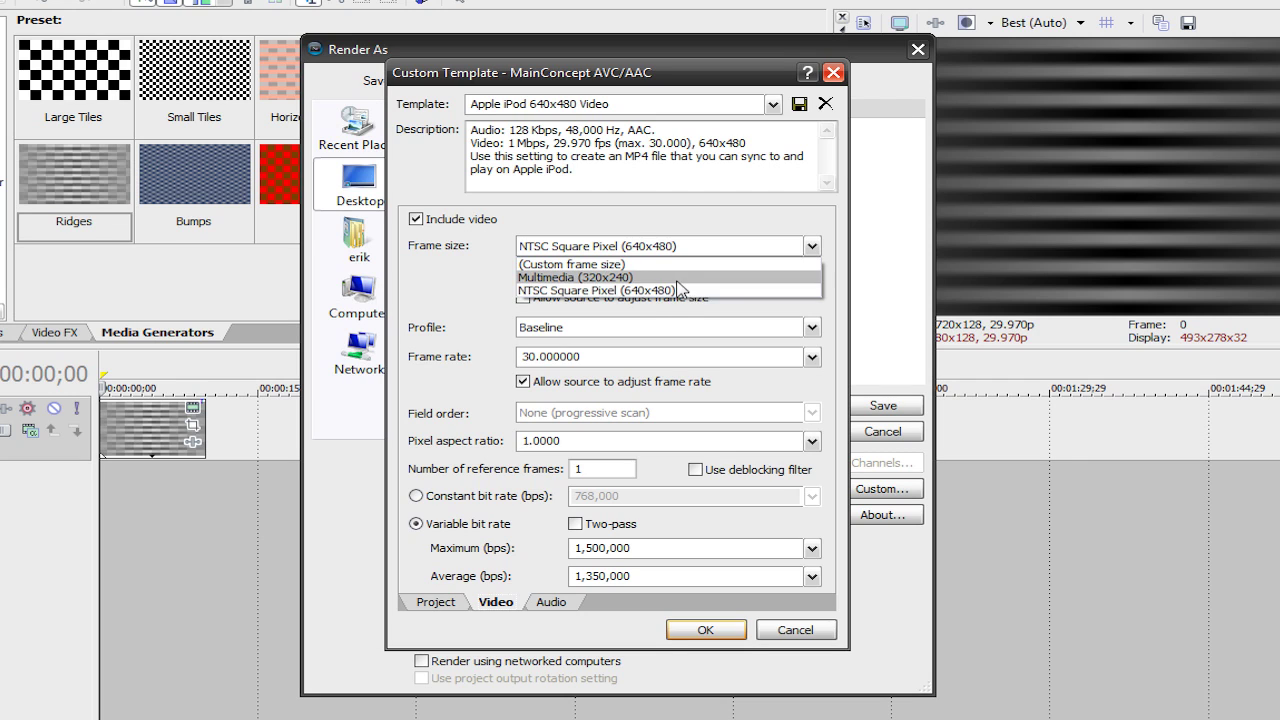
left_click(698, 291)
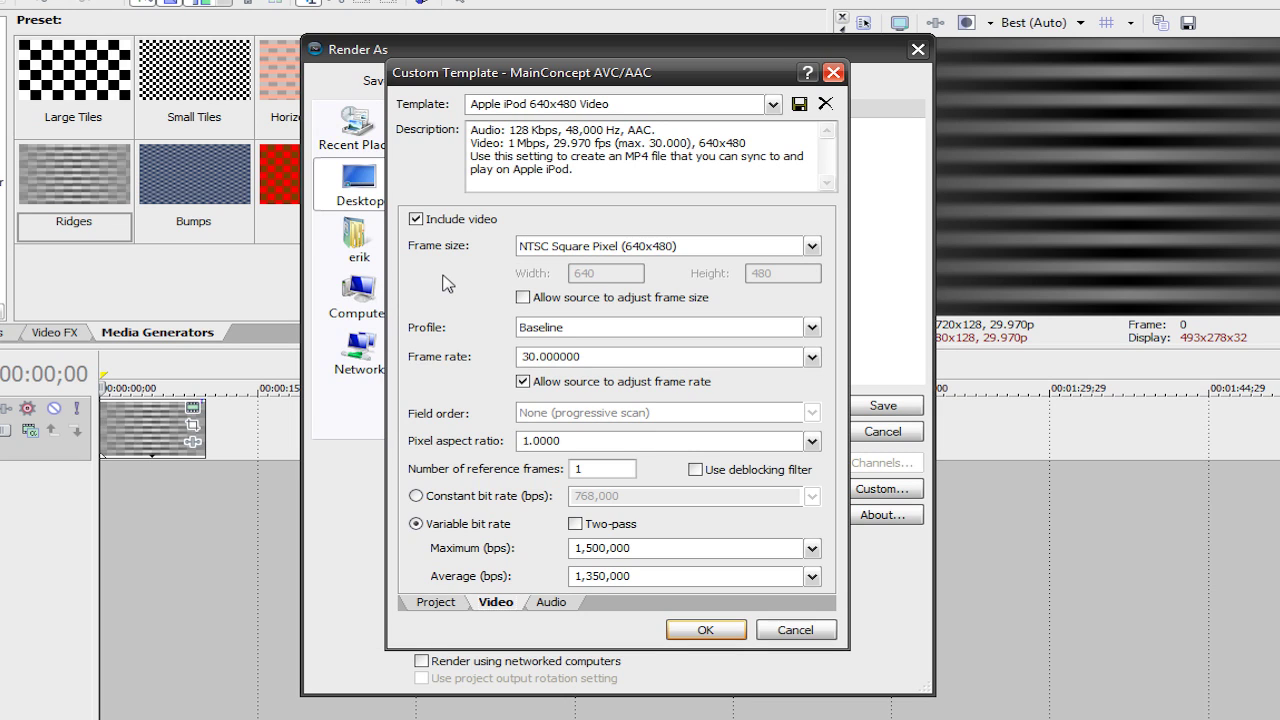
left_click(565, 330)
left_click(572, 350)
double_click(664, 358)
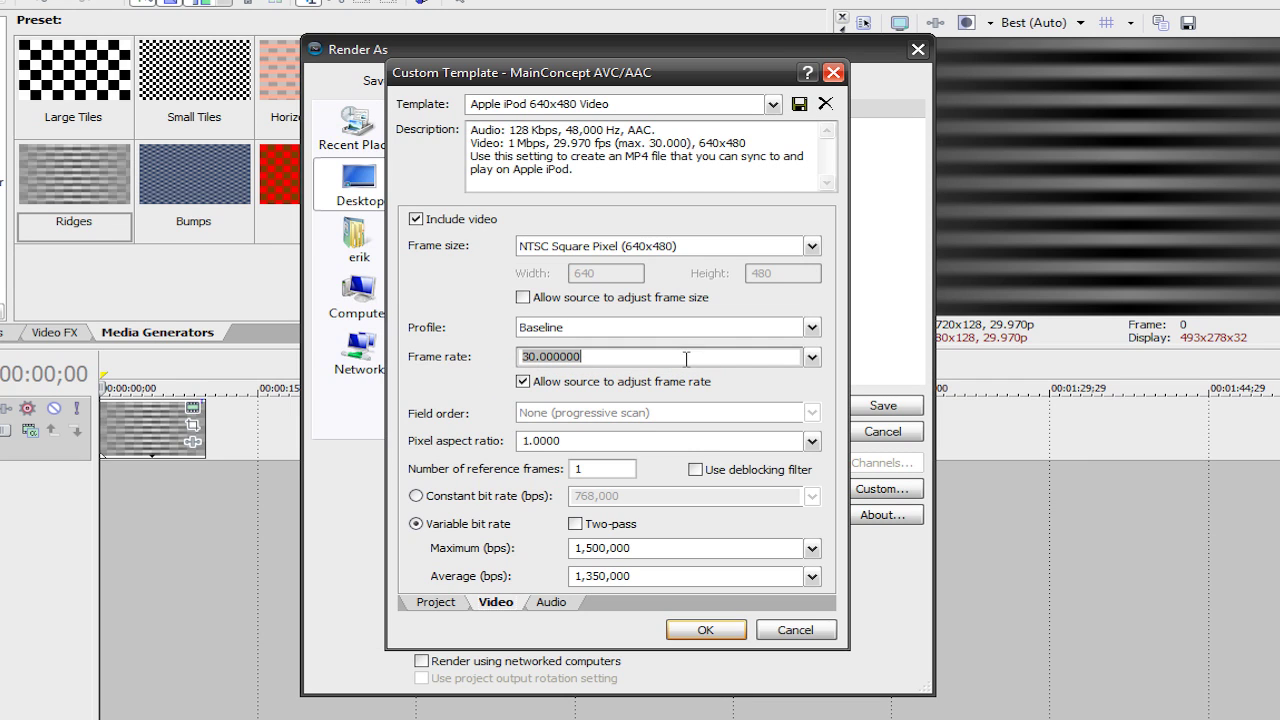
left_click(814, 360)
left_click(814, 360)
scroll(425, 340, "up", 7)
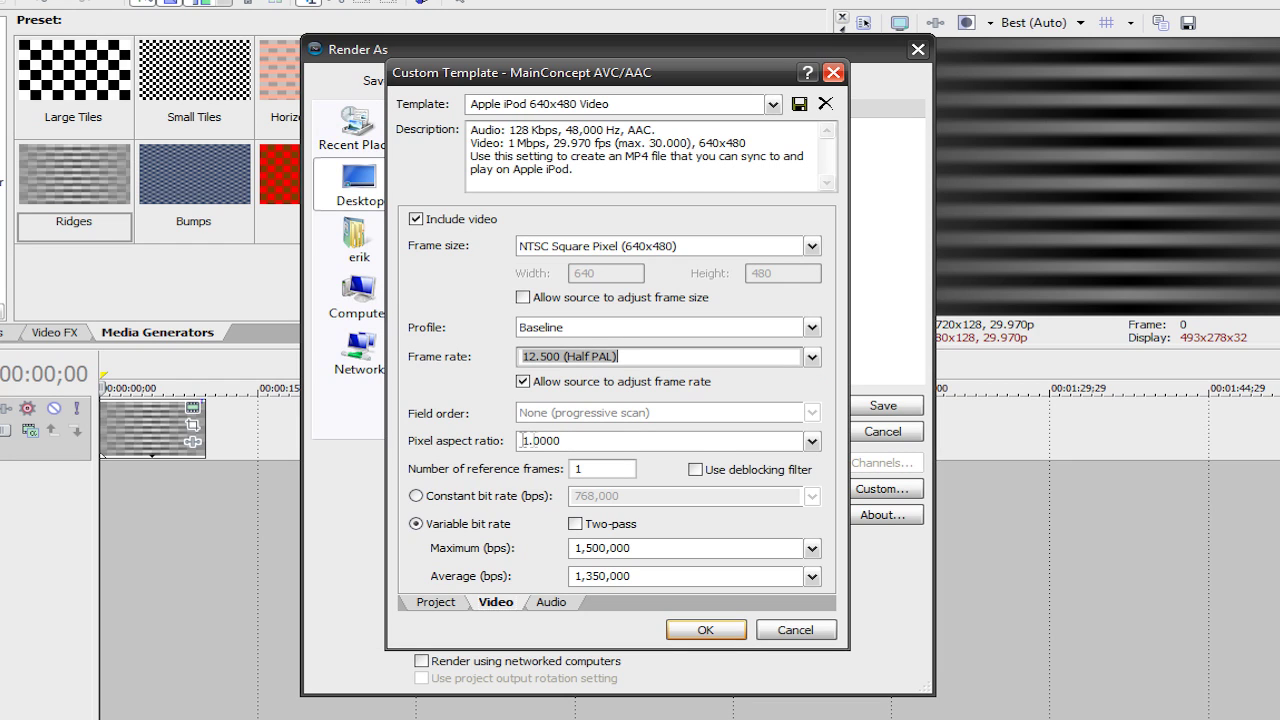
left_click(420, 500)
Switch the video to a constant bit rate of 4,000,000 bps
left_click(417, 523)
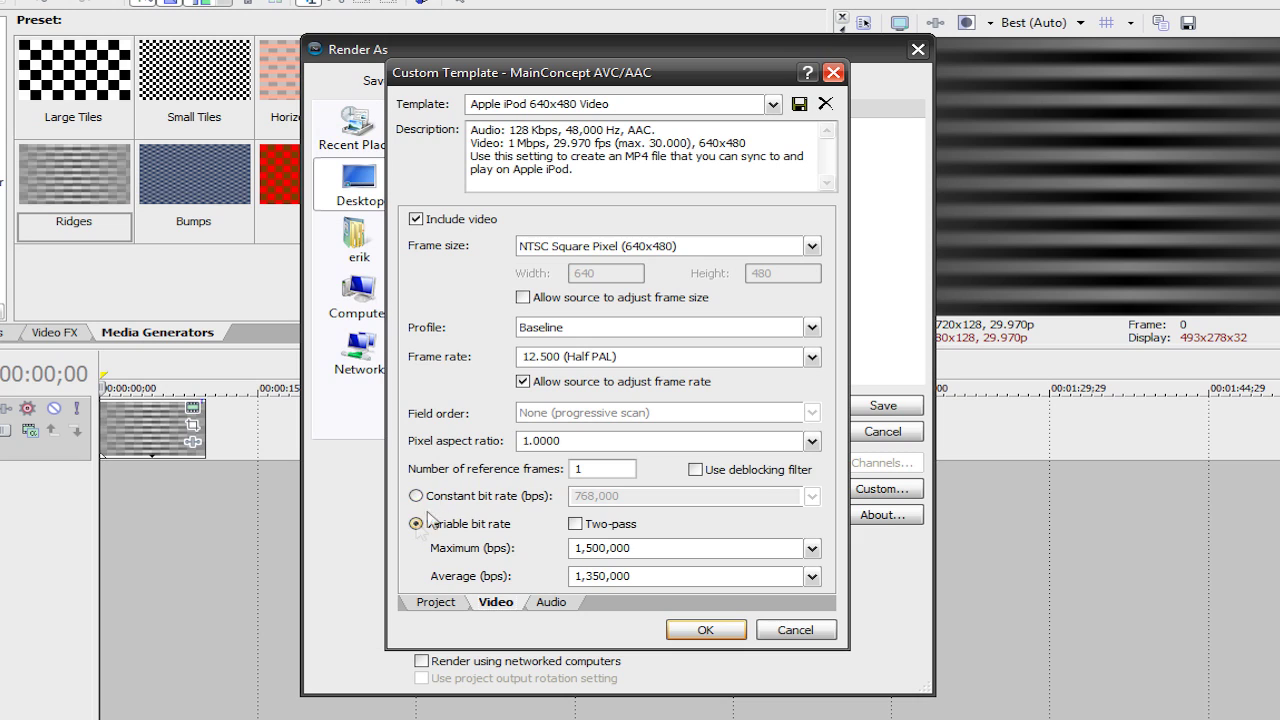
left_click(417, 496)
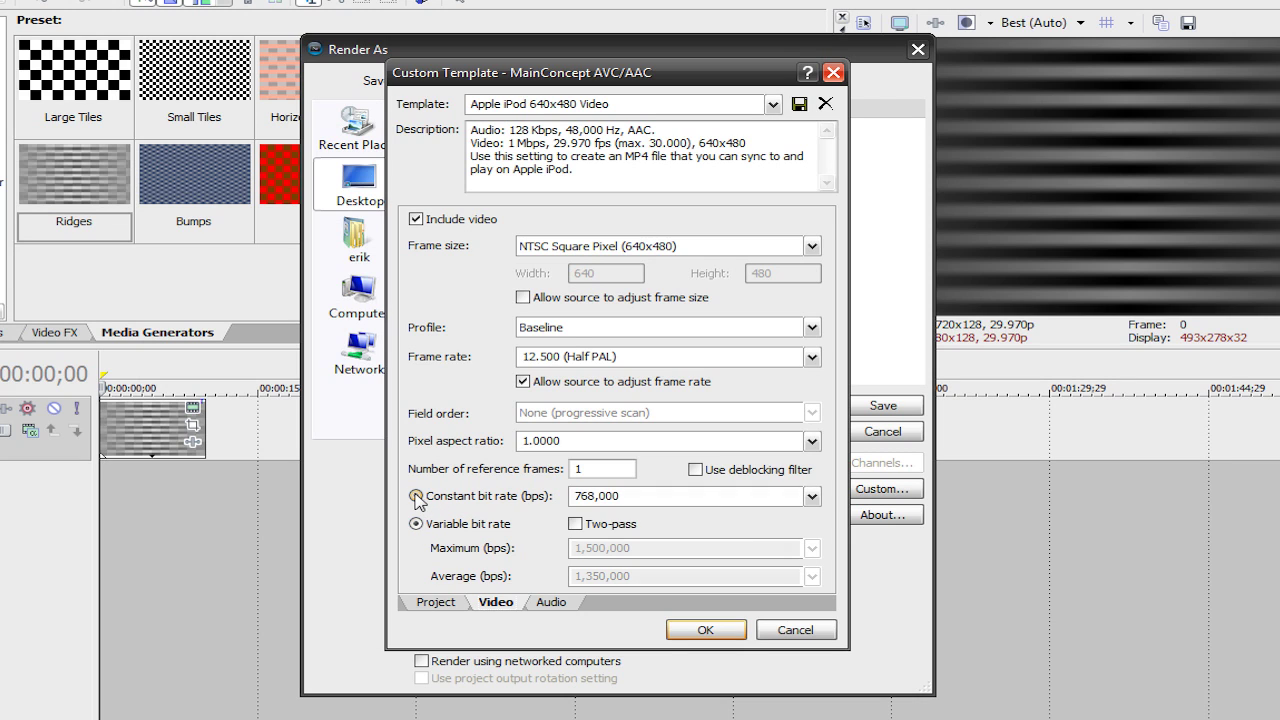
left_click(812, 496)
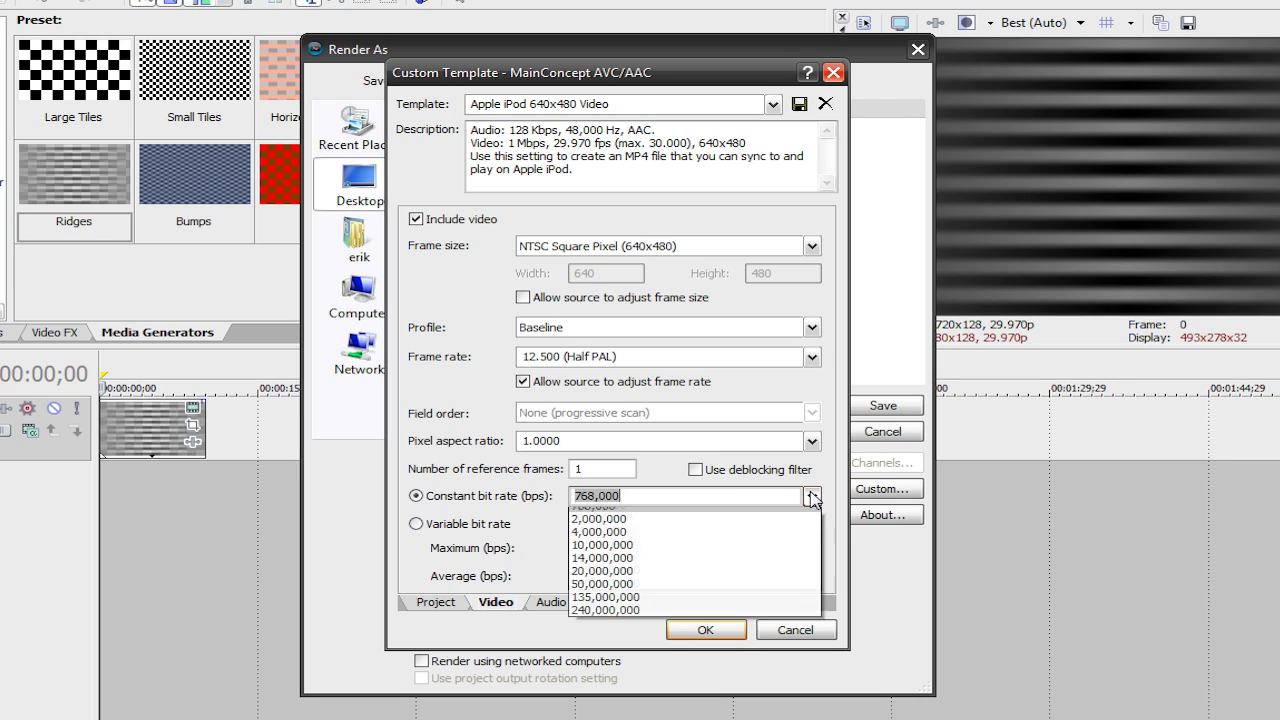
left_click(786, 567)
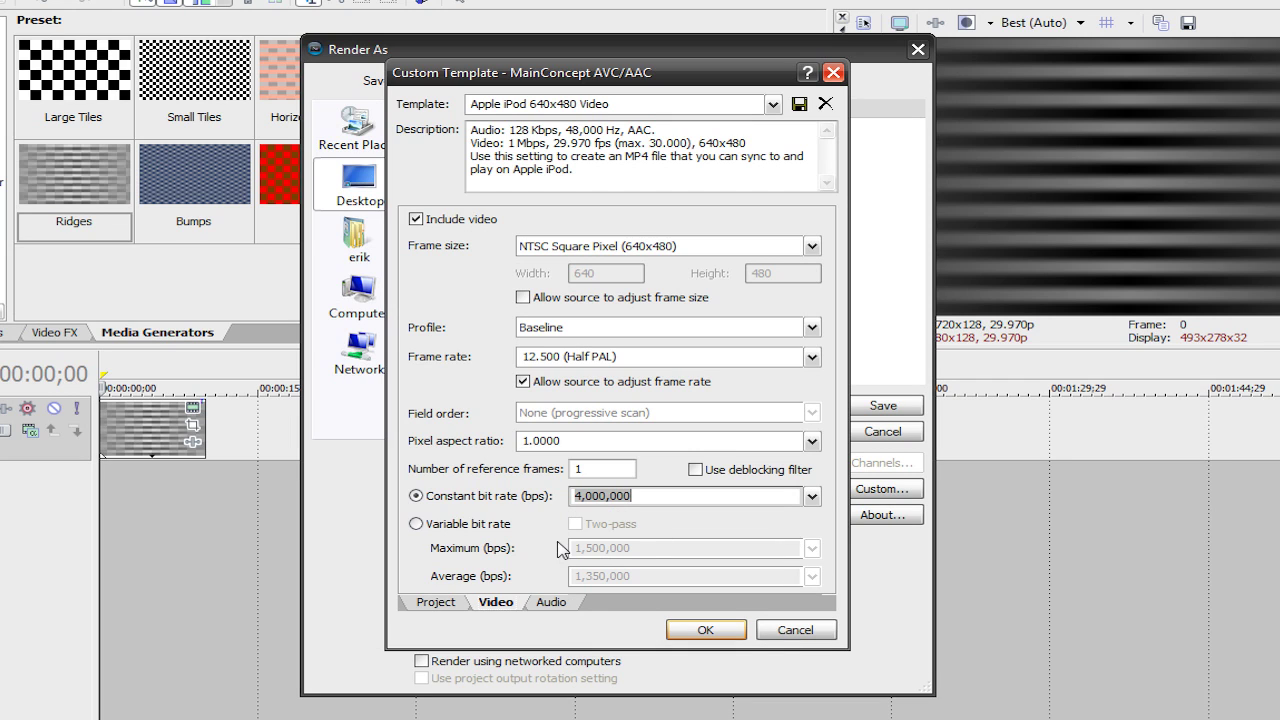
Set the audio sample rate to 44,100 Hz, check Bit rate, and close the template settings
left_click(553, 605)
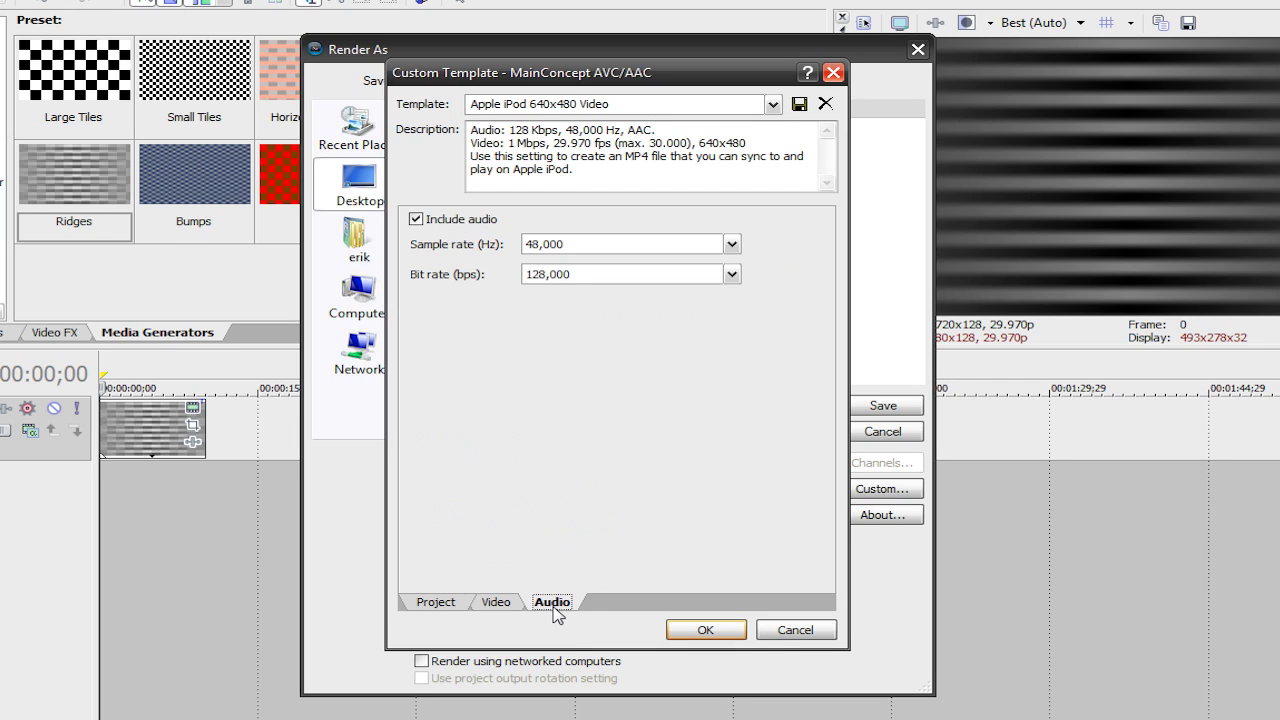
left_click(736, 246)
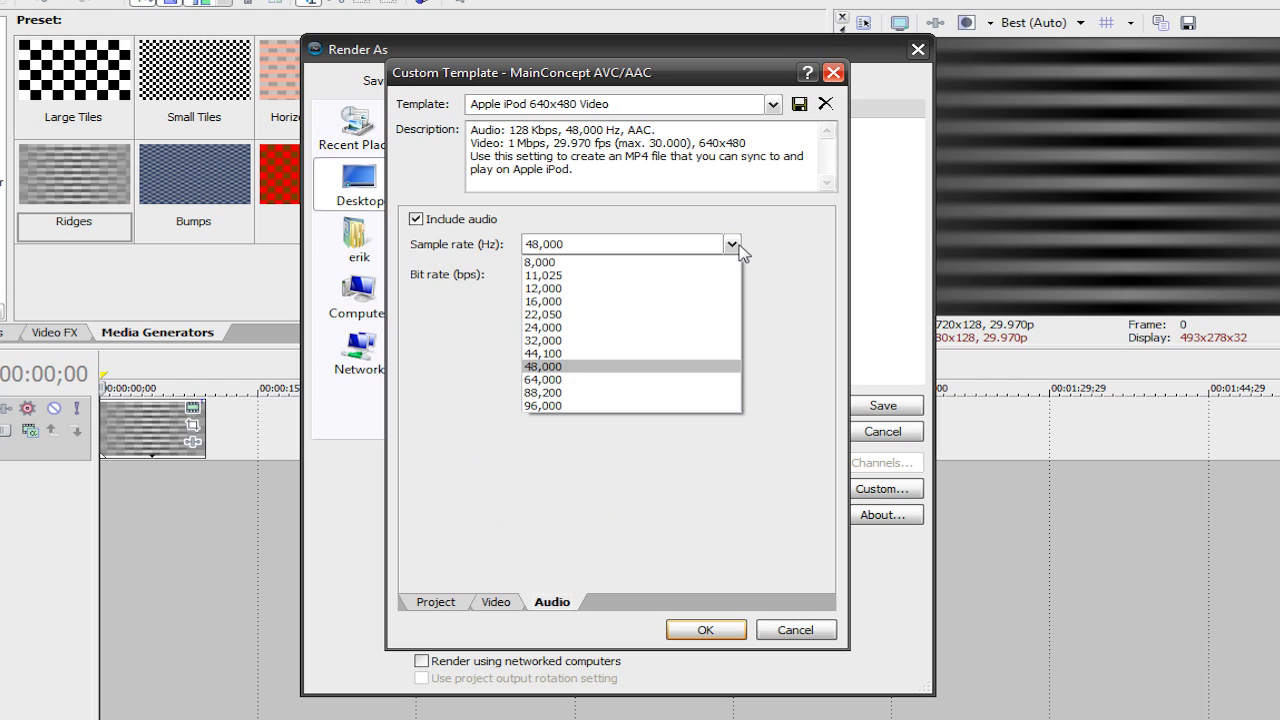
left_click(665, 354)
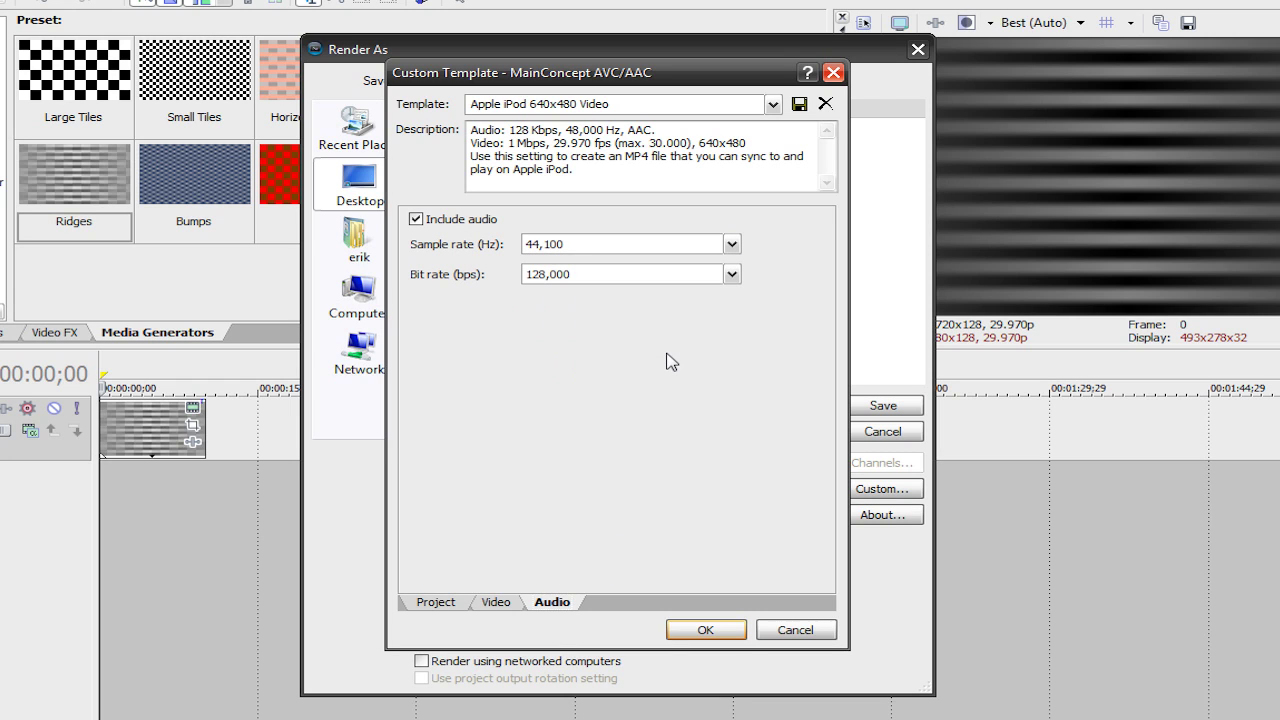
left_click(732, 274)
left_click(732, 274)
left_click(788, 633)
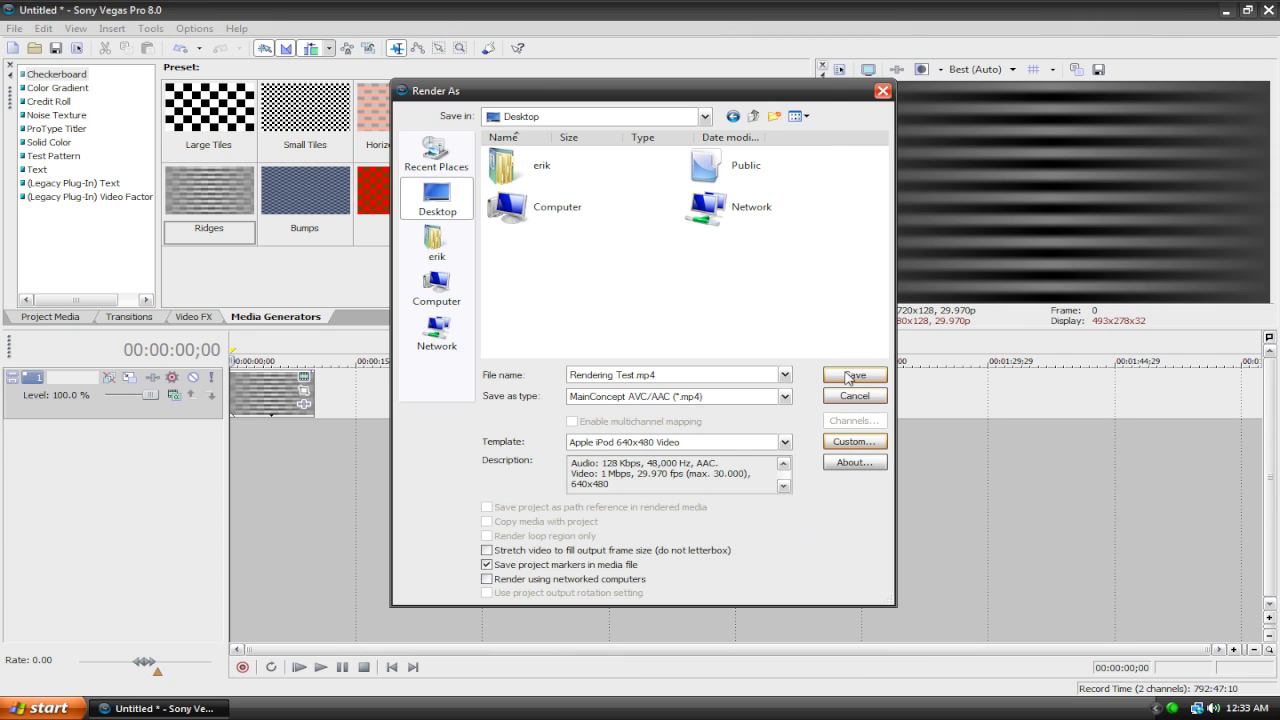
Start rendering Rendering Test.mp4, then cancel the render partway through
left_click(872, 406)
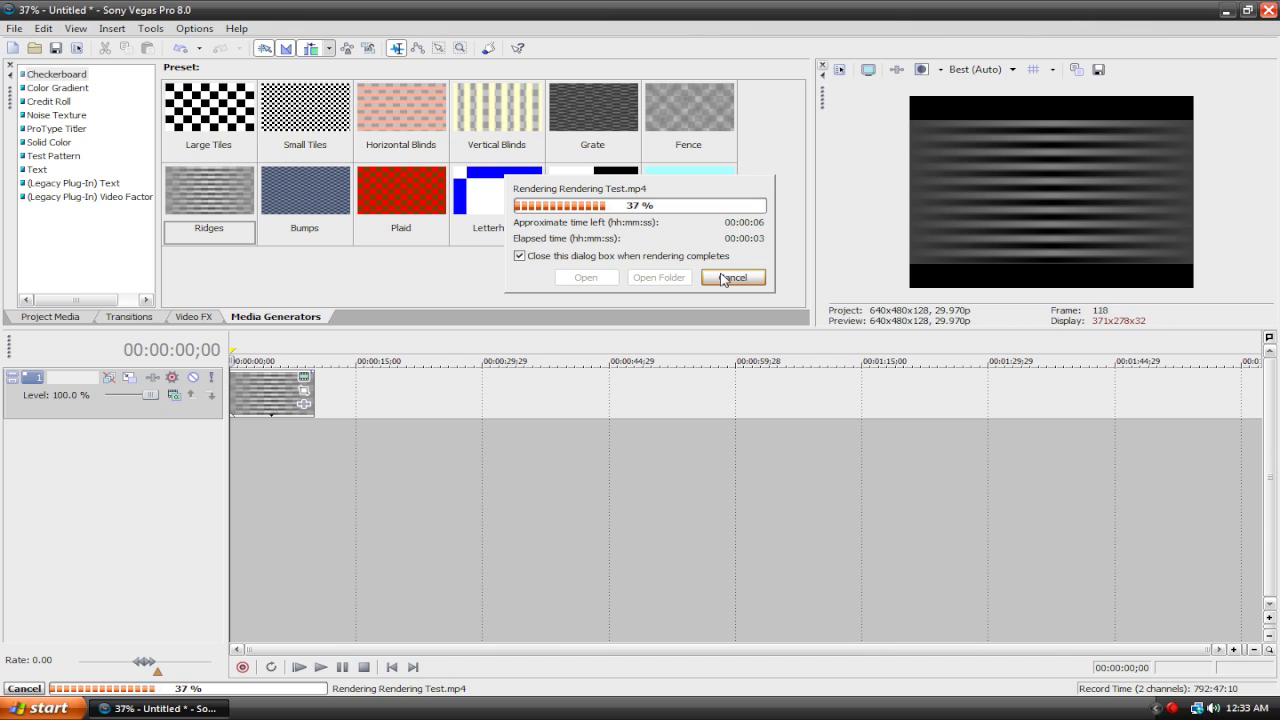
left_click(730, 279)
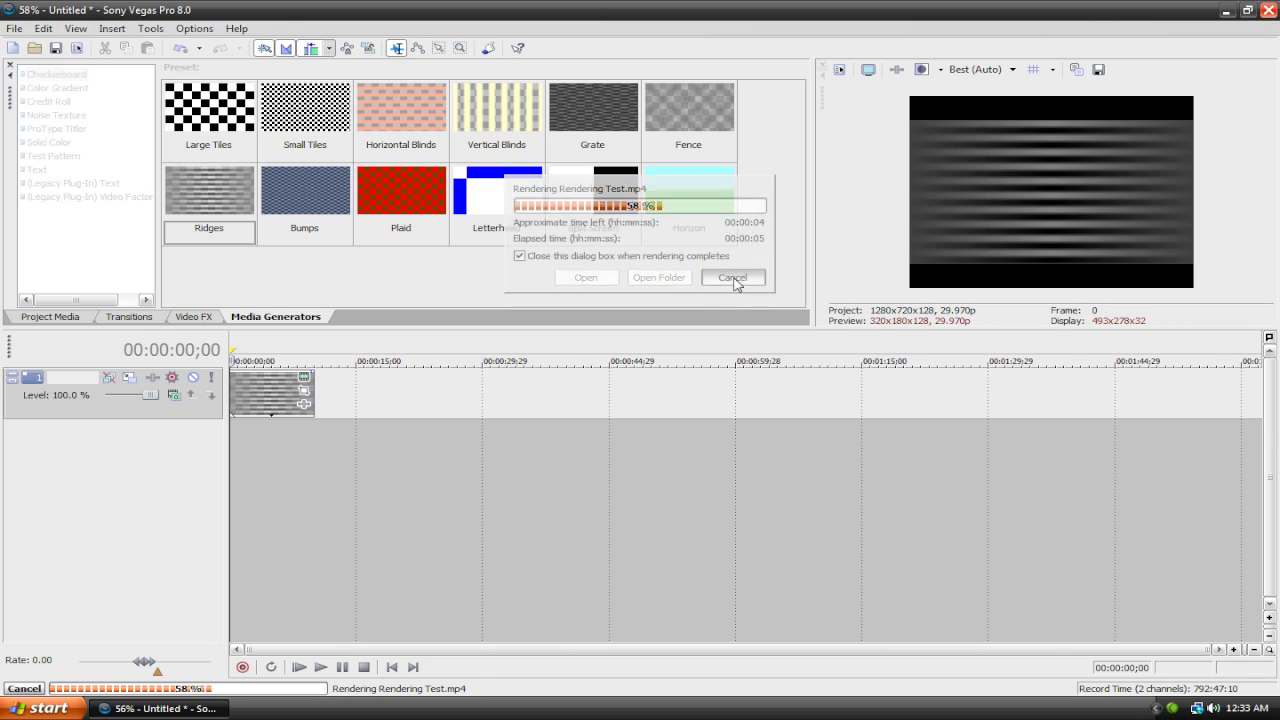